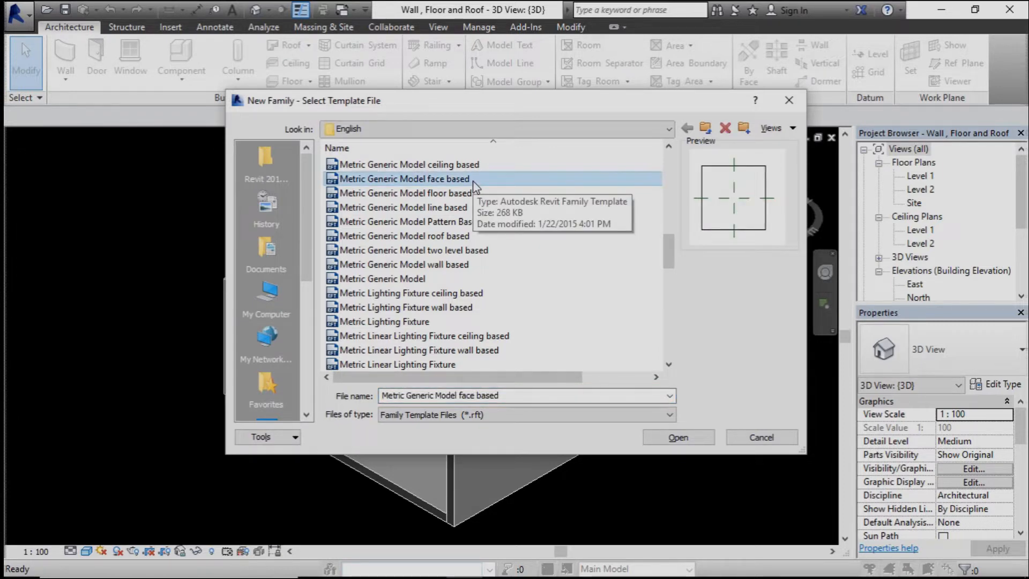
Create a family from the Metric Generic Model face based template and inspect its host in the default 3D view before returning to the plan
left_click(667, 437)
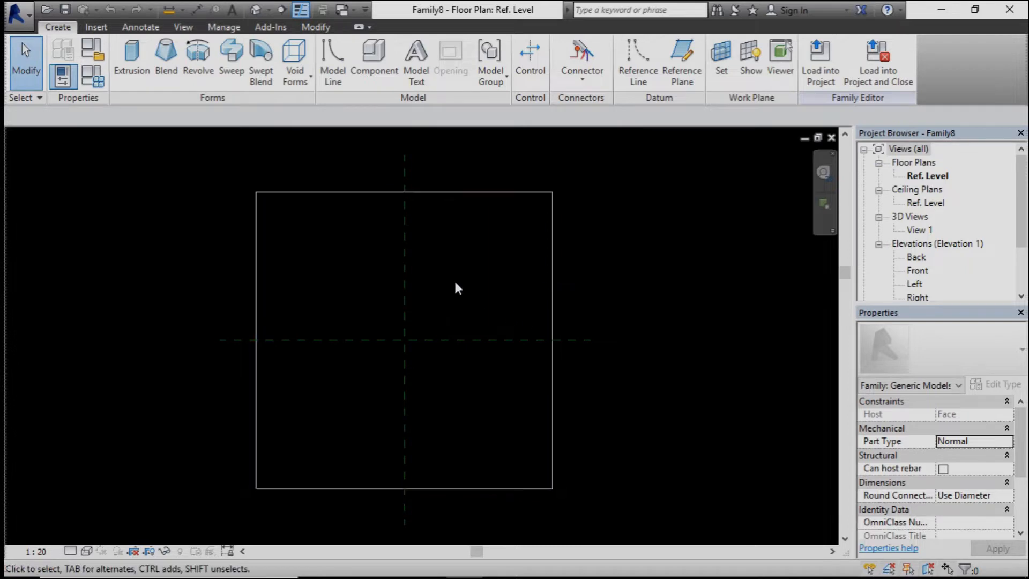
left_click(256, 13)
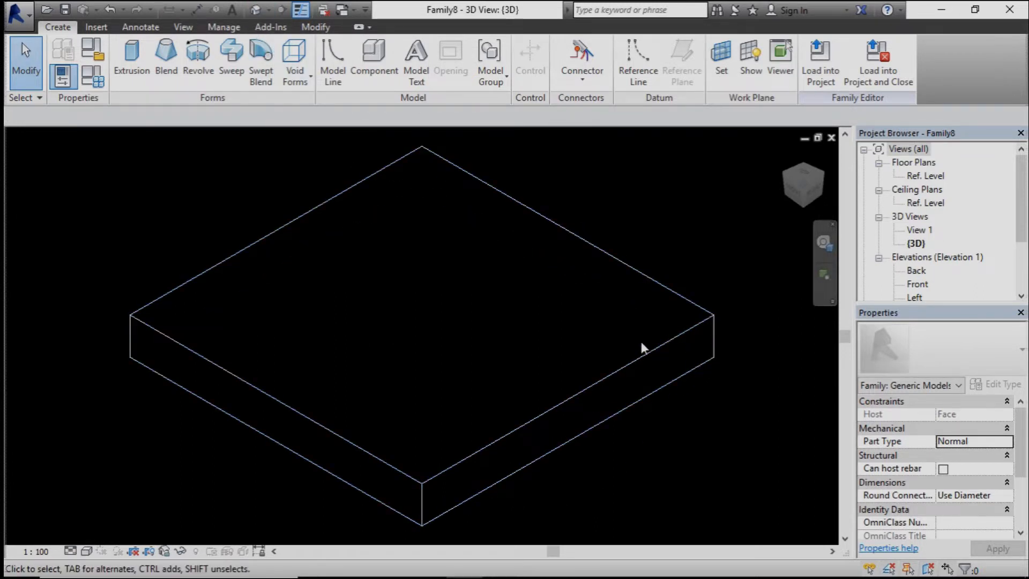
left_click(833, 138)
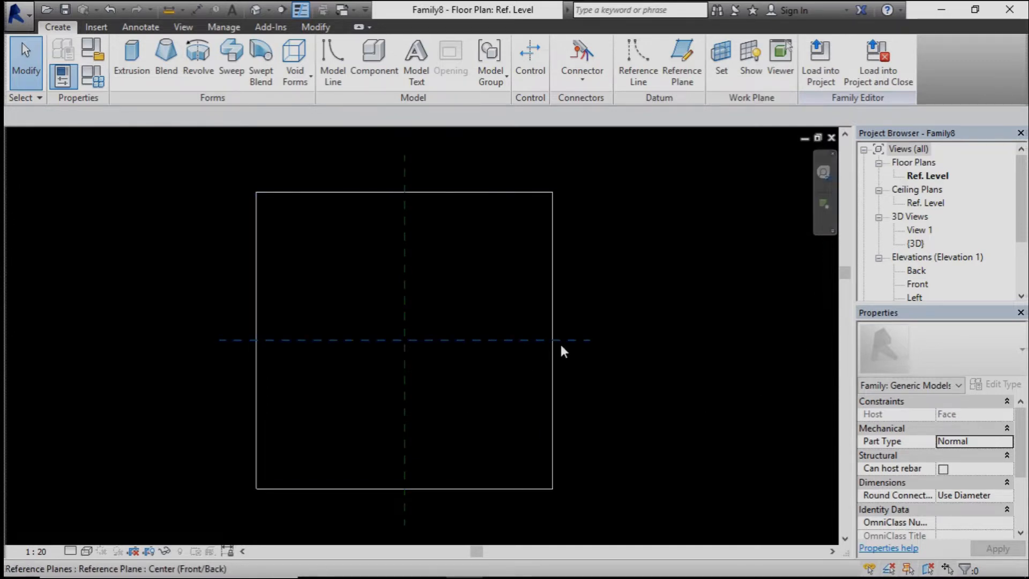
Draw two vertical reference planes, about 580 mm left and 380 mm right of the centre plane, and check their distances from it
left_click(682, 85)
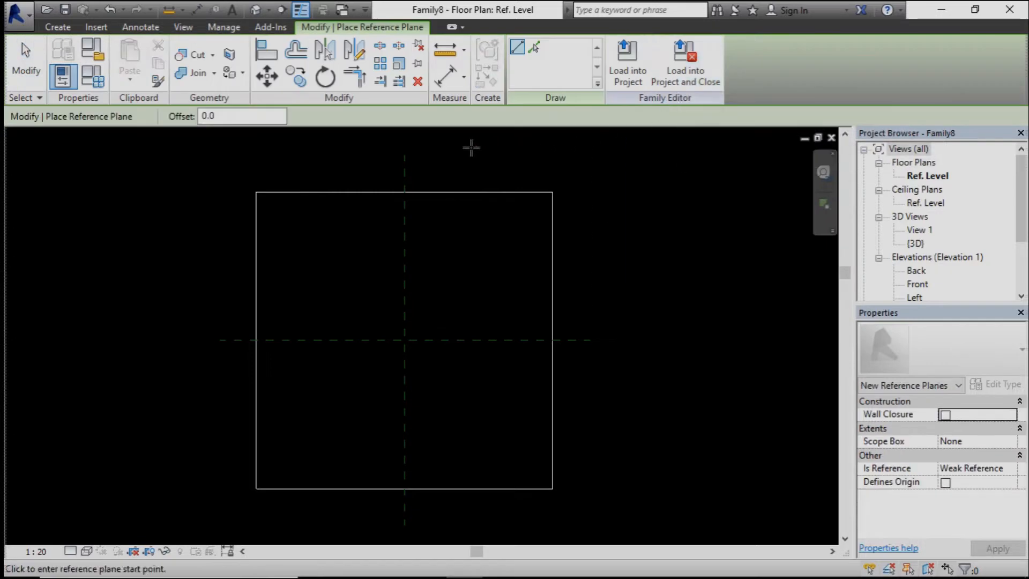
left_click(333, 155)
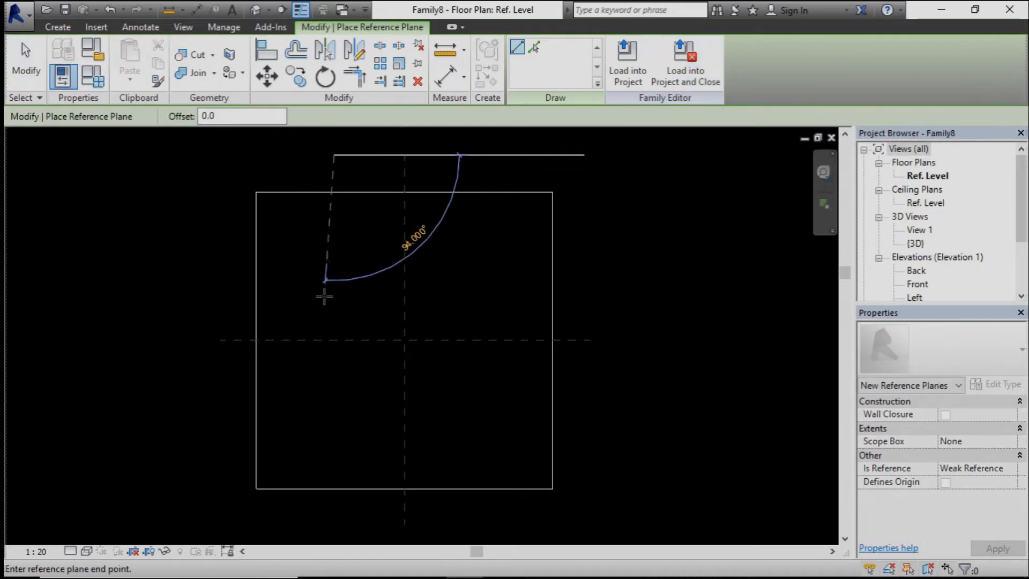
left_click(332, 507)
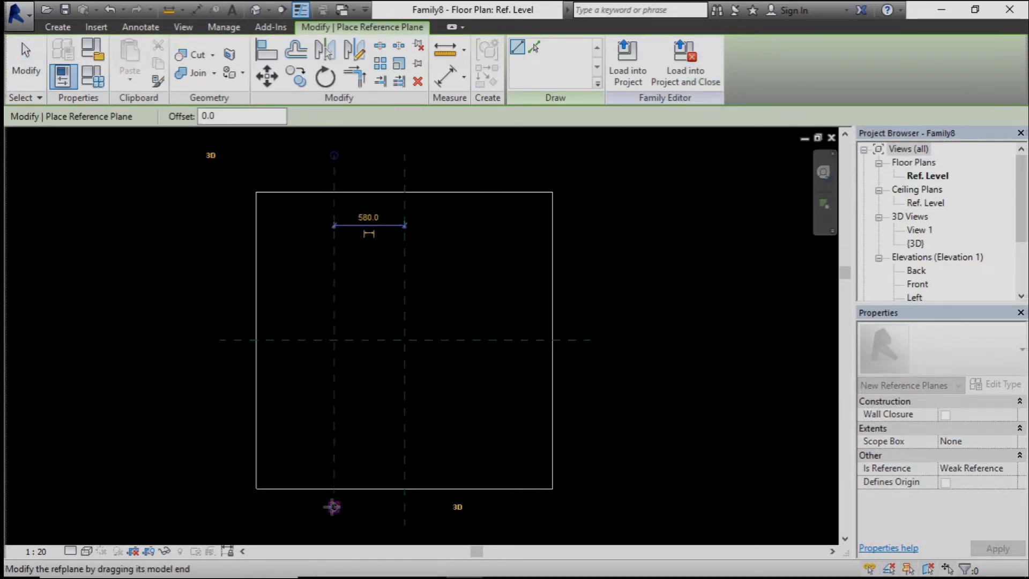
left_click(451, 155)
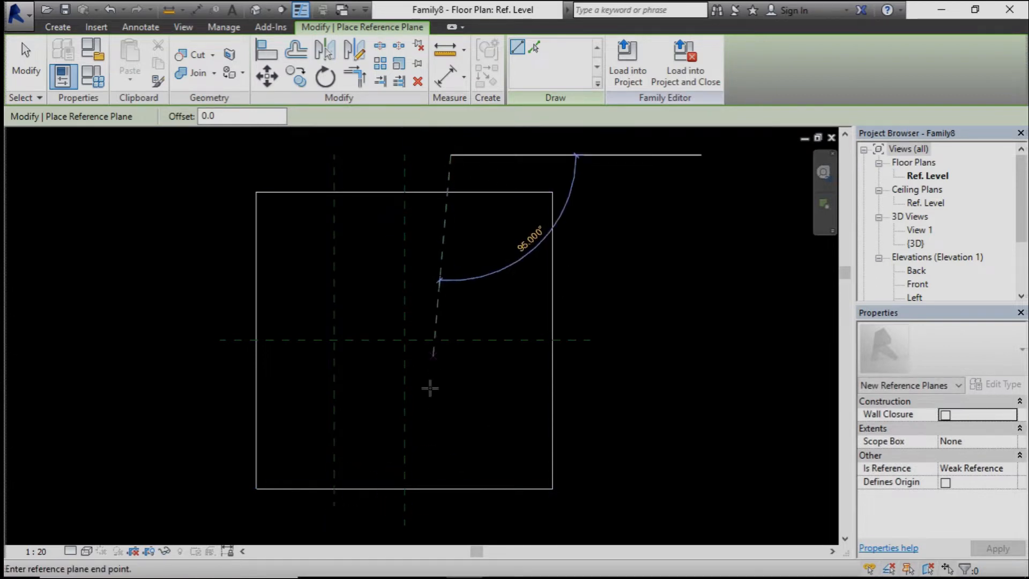
left_click(445, 514)
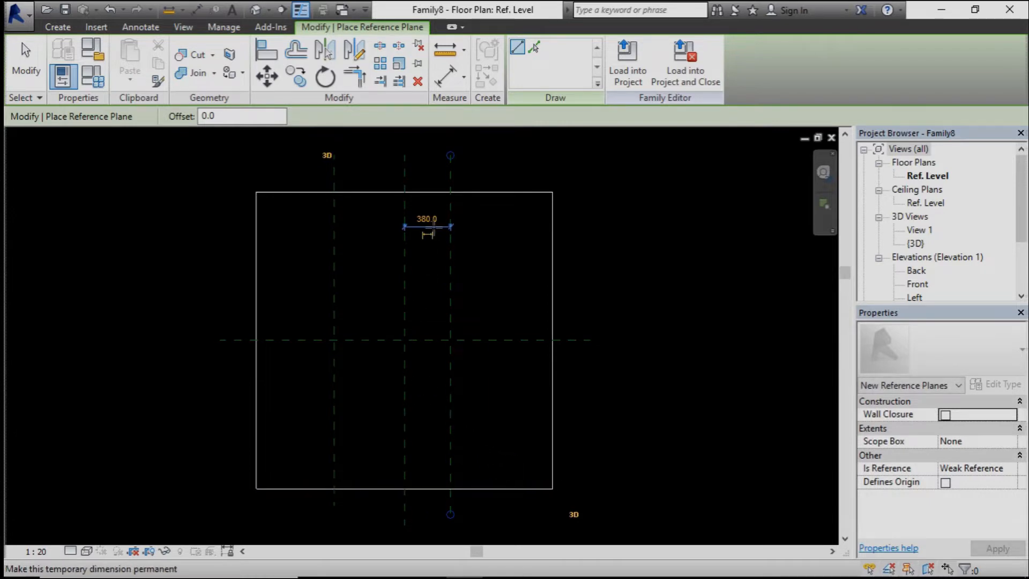
key("Escape")
key("Escape")
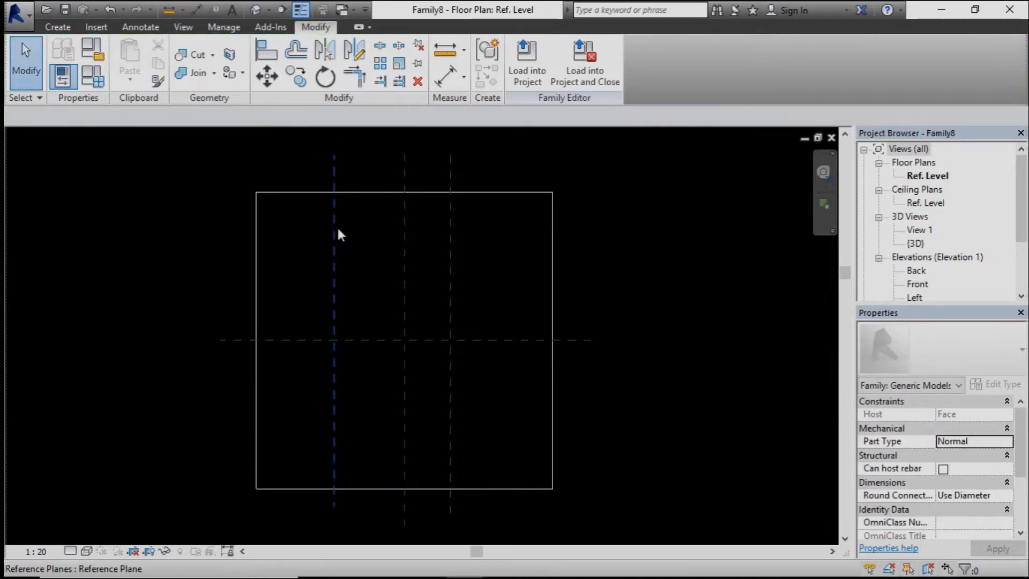
left_click(338, 230)
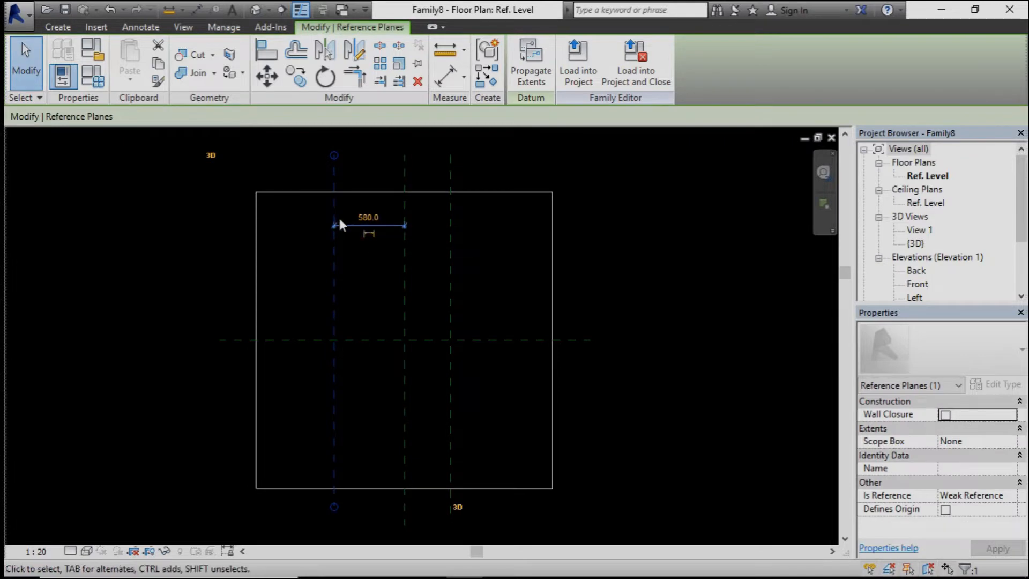
scroll(349, 220, "up", 4)
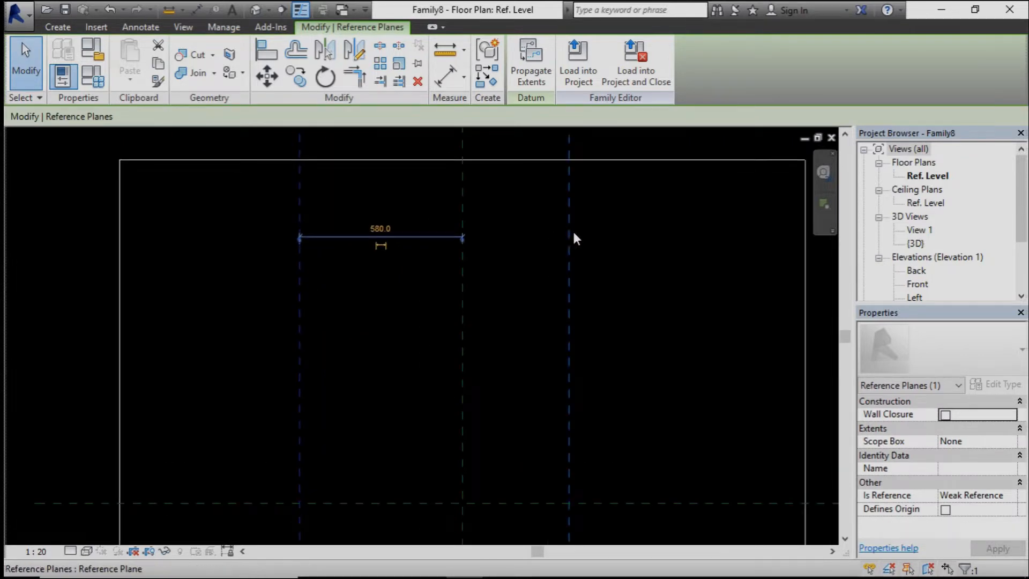
left_click(570, 234)
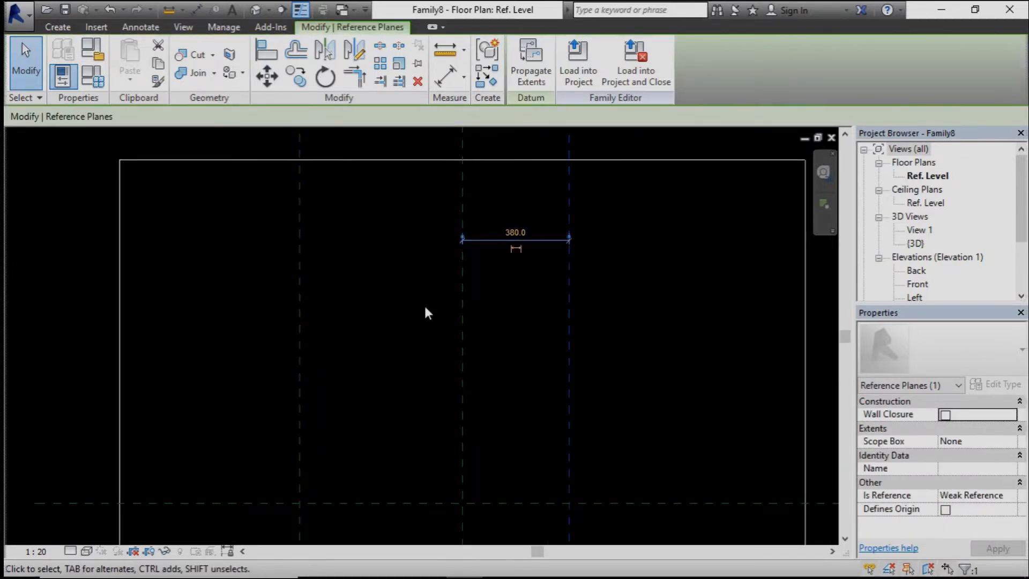
left_click(360, 287)
scroll(361, 285, "down", 3)
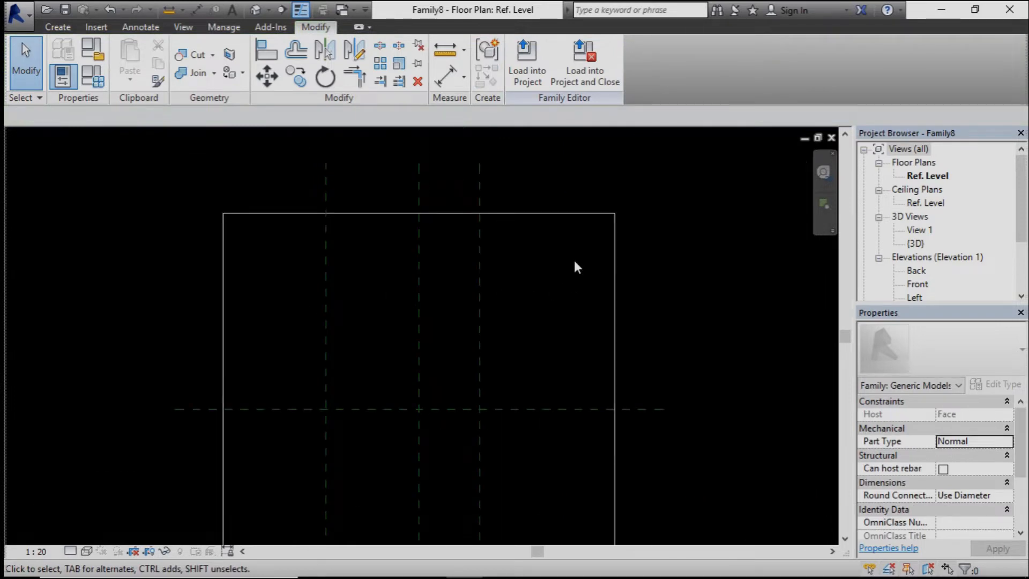
Draw two horizontal reference planes across the host square, one above and one below the horizontal centre plane
left_click(69, 28)
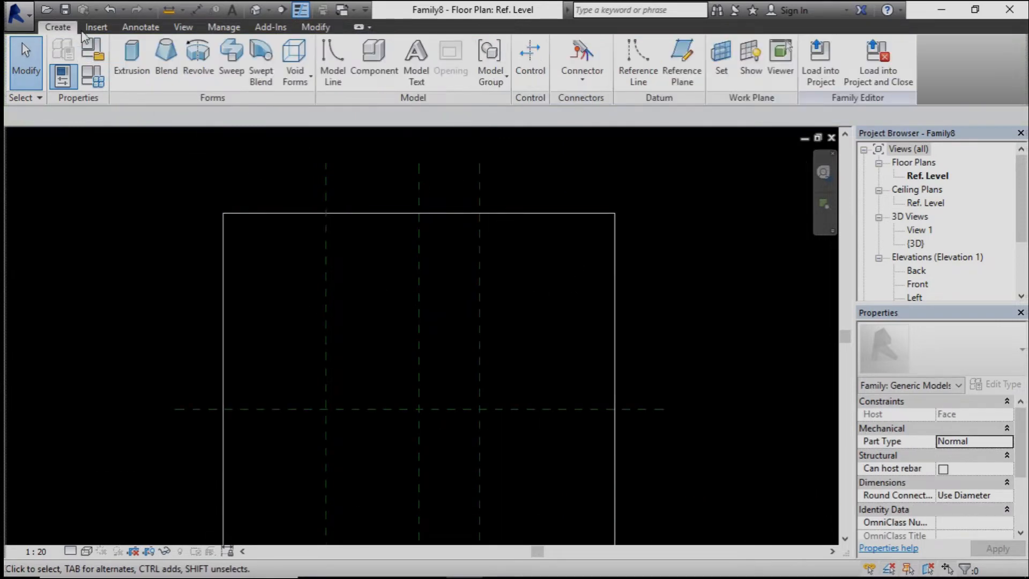
left_click(682, 64)
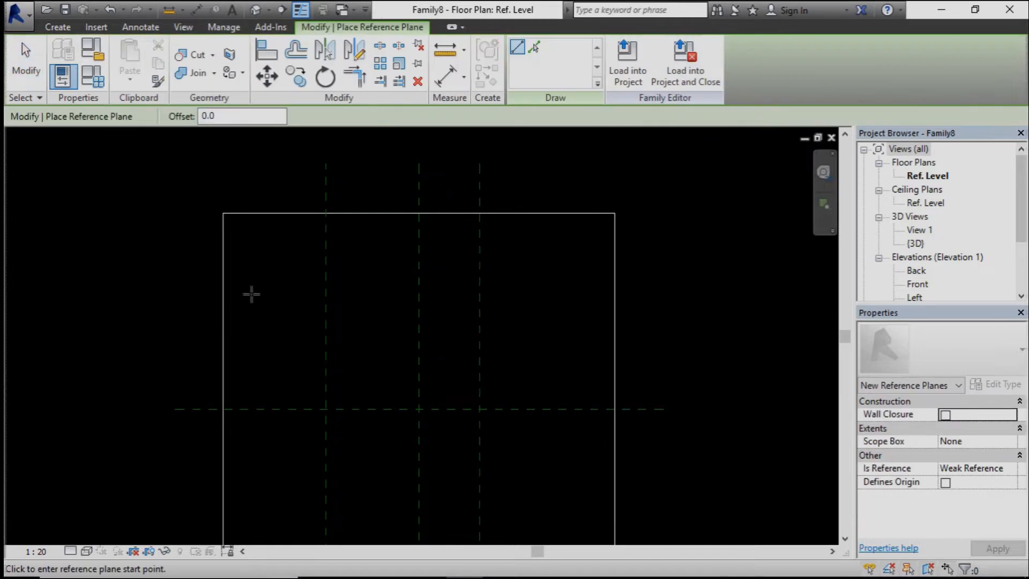
scroll(251, 294, "down", 2)
left_click(209, 333)
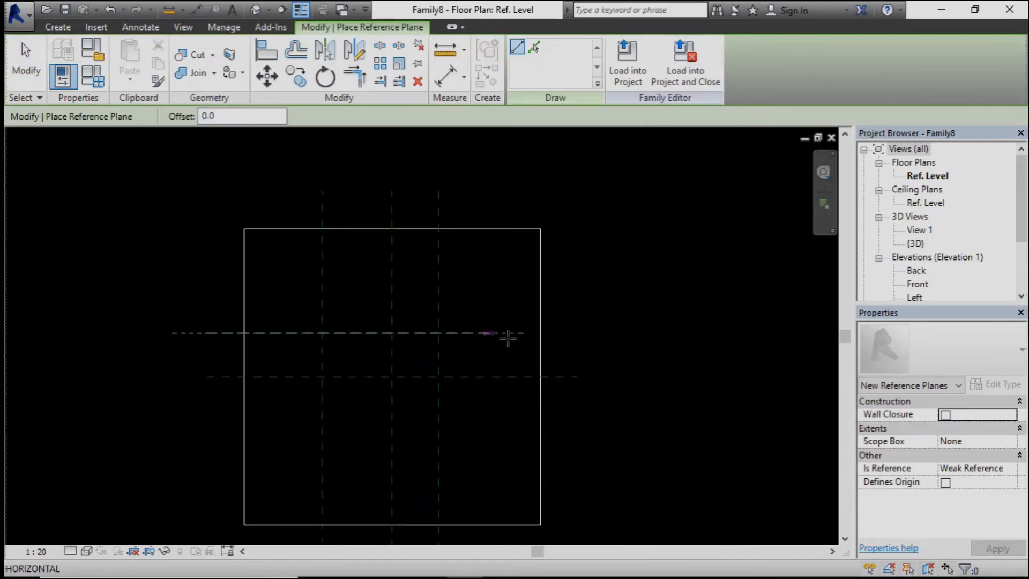
left_click(579, 334)
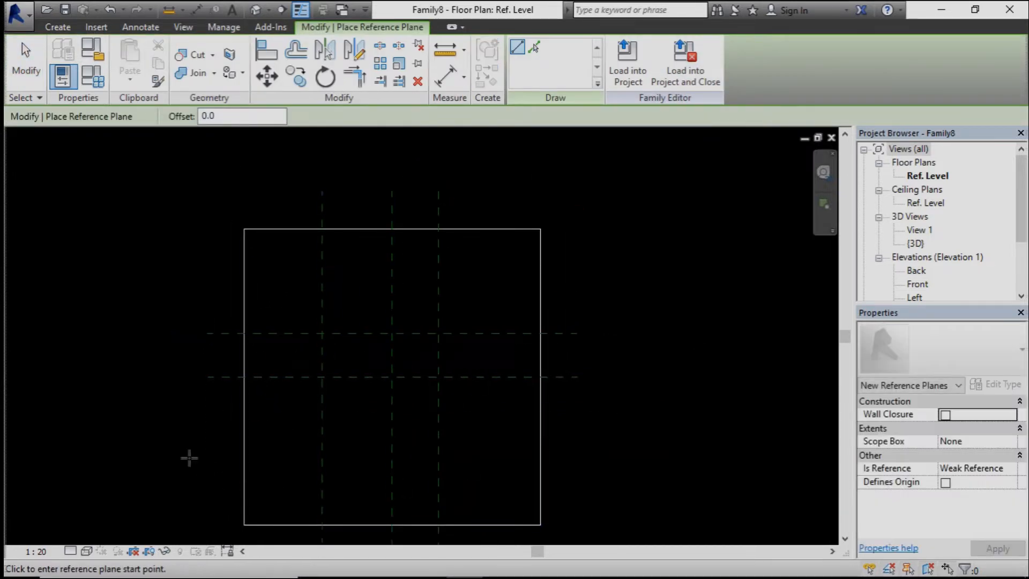
left_click(172, 442)
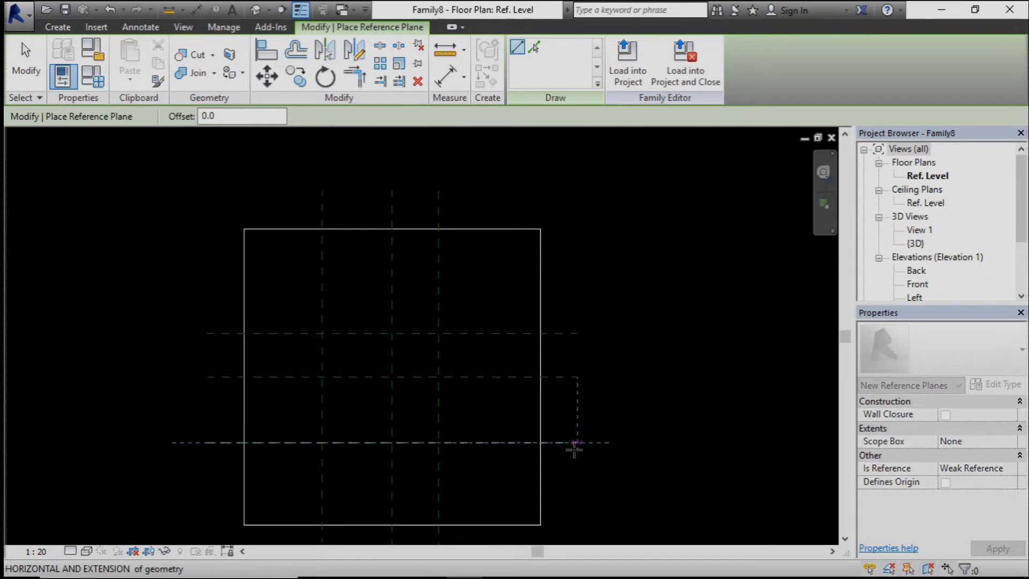
left_click(577, 444)
key("Escape")
key("Escape")
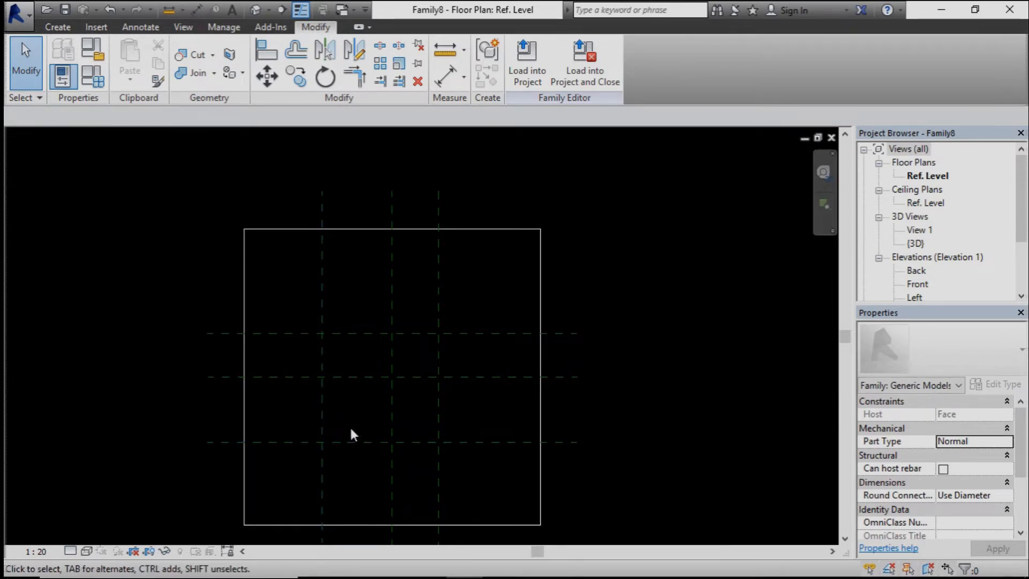
Place a continuous aligned dimension across the three vertical reference planes, just above the host square
left_click(445, 77)
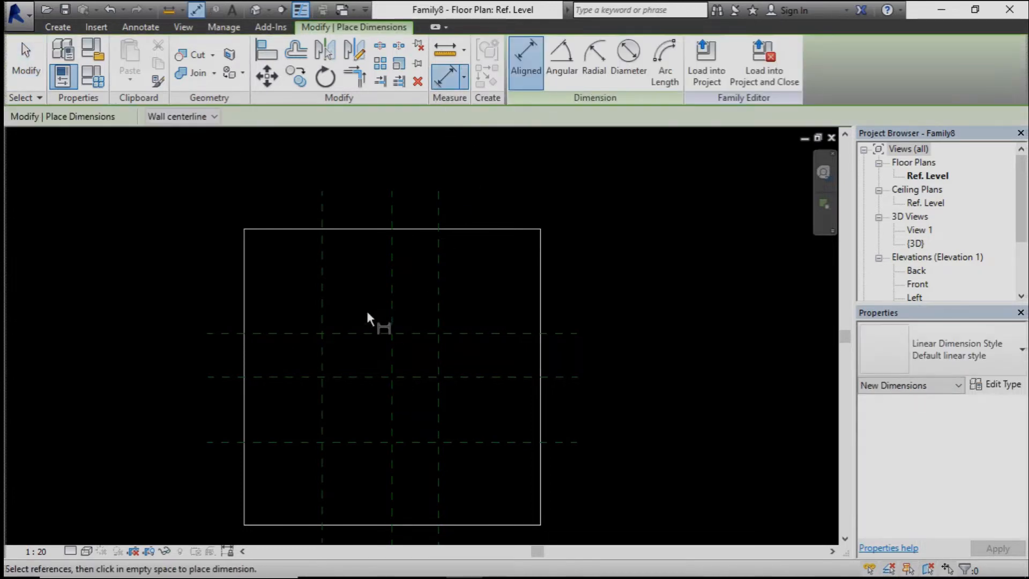
left_click(322, 293)
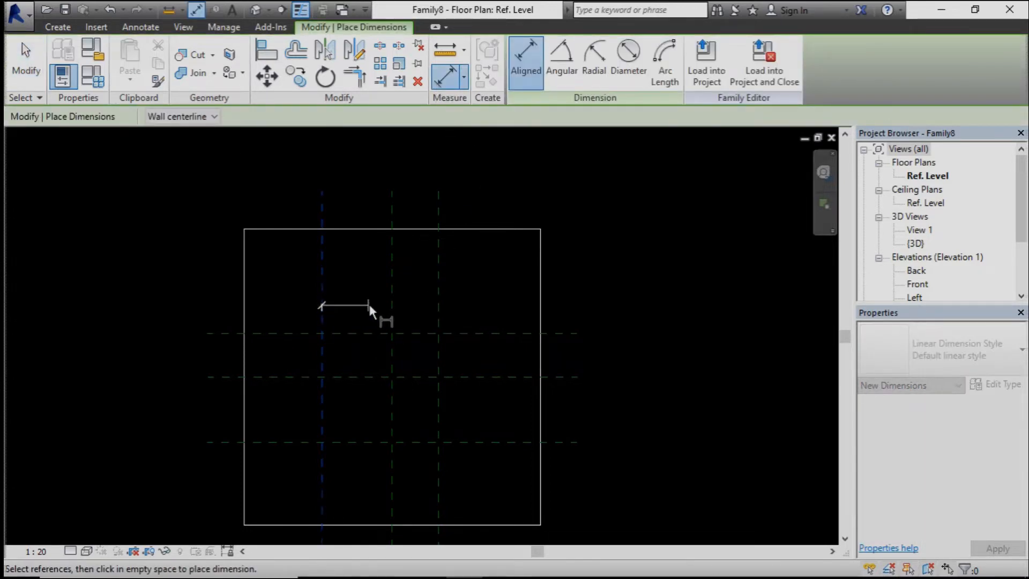
left_click(391, 300)
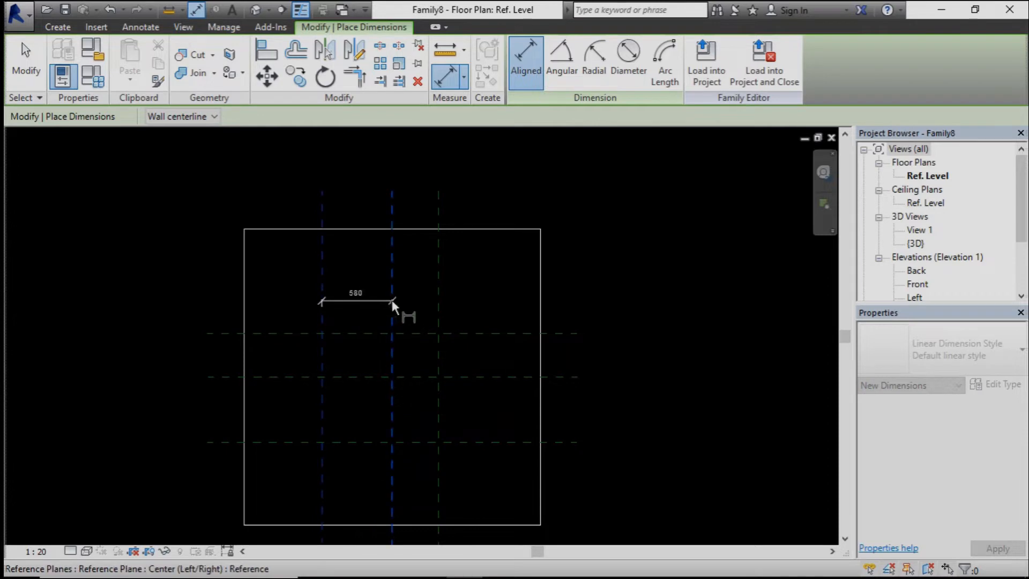
left_click(437, 303)
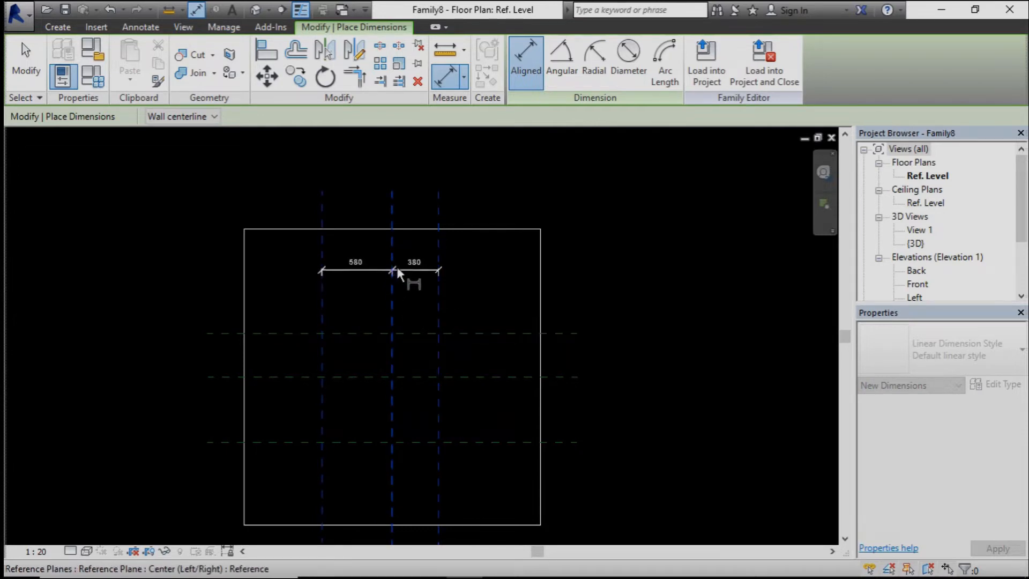
scroll(397, 266, "up", 2)
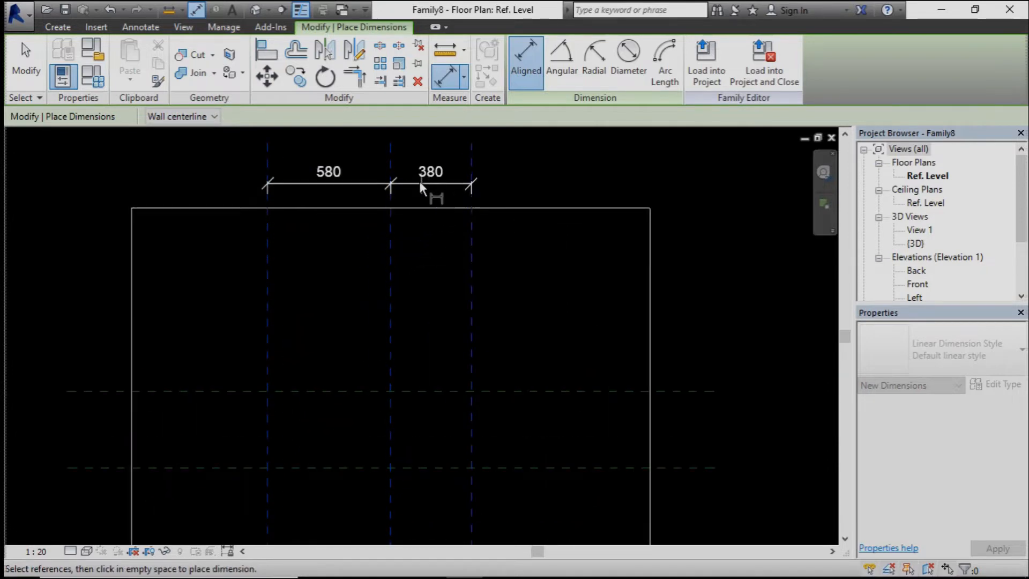
left_click(428, 178)
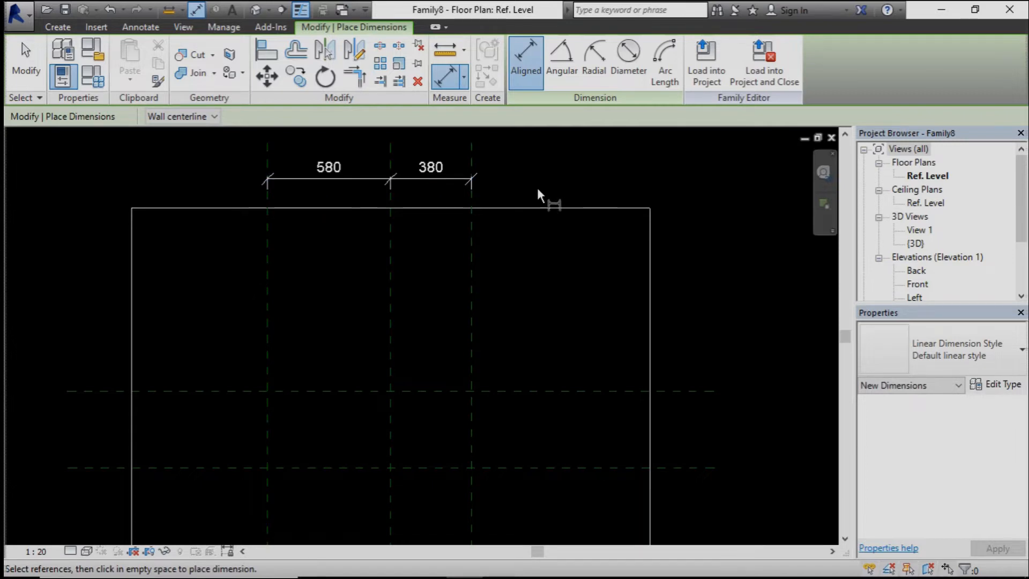
Apply the equality constraint to the dimension across the three vertical reference planes
scroll(555, 259, "down", 2)
scroll(508, 230, "down", 2)
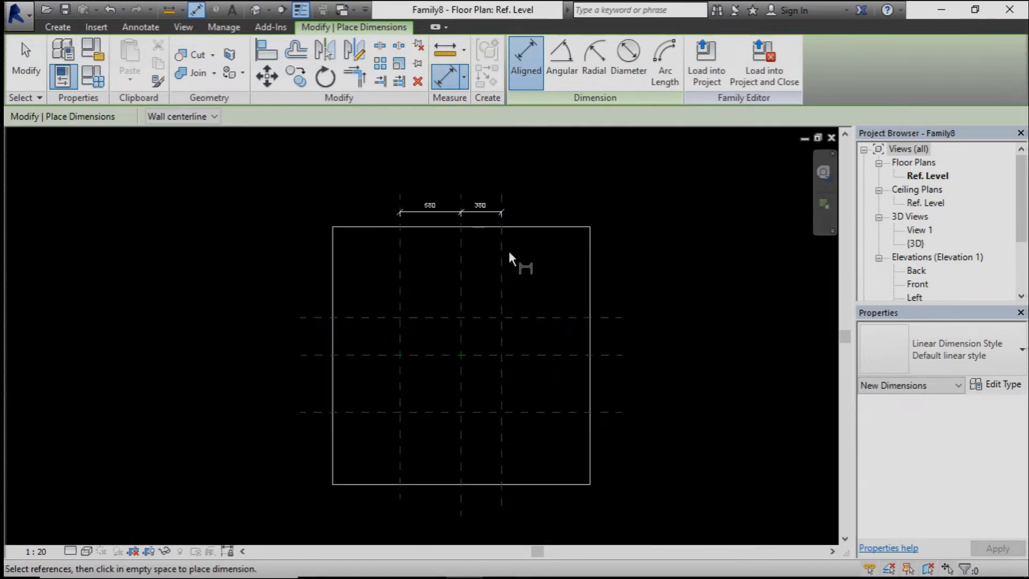
scroll(493, 213, "up", 2)
scroll(481, 232, "down", 1)
scroll(482, 230, "down", 1)
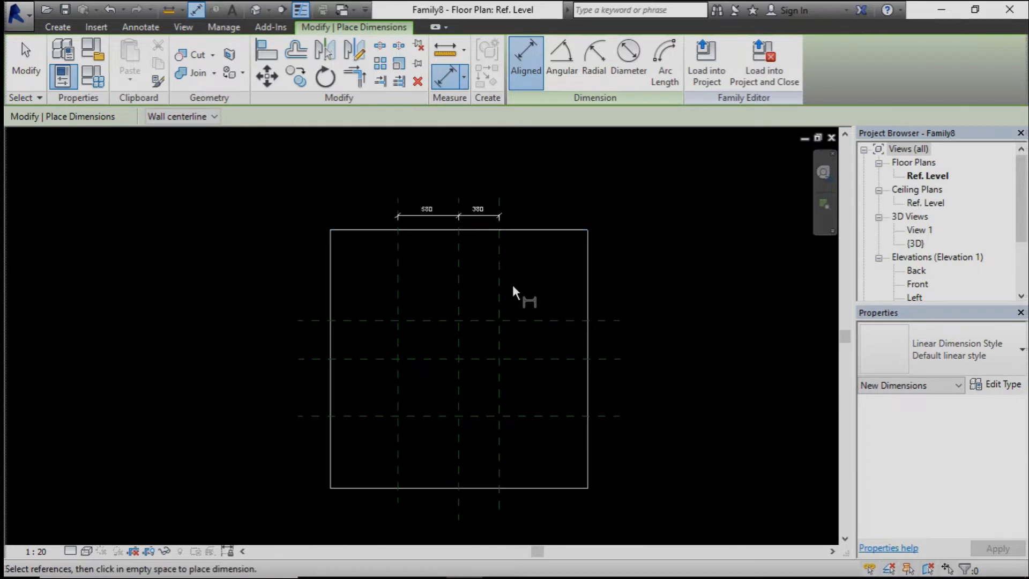
left_click(445, 209)
key("Escape")
scroll(481, 211, "up", 1)
left_click(480, 217)
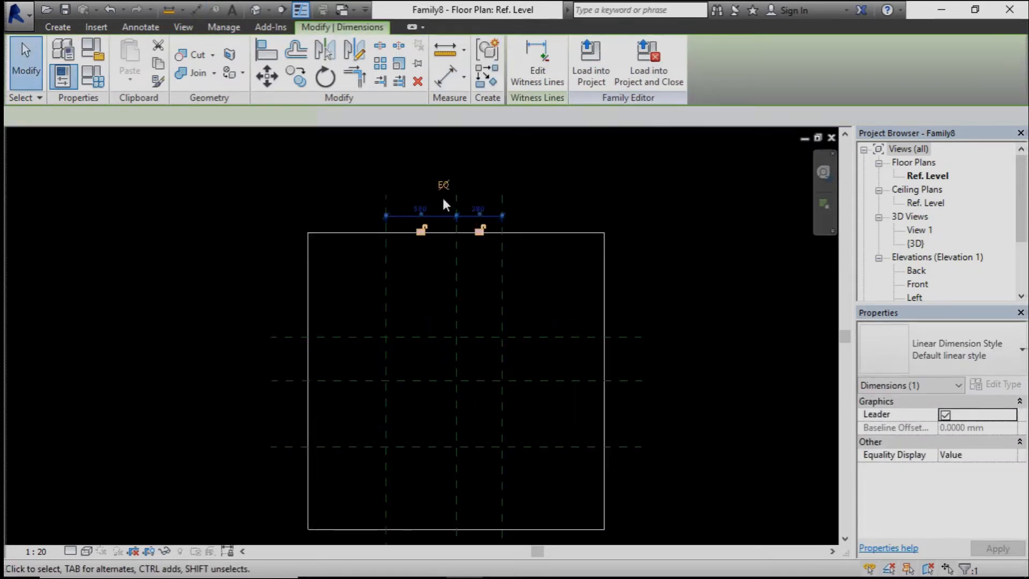
left_click(444, 187)
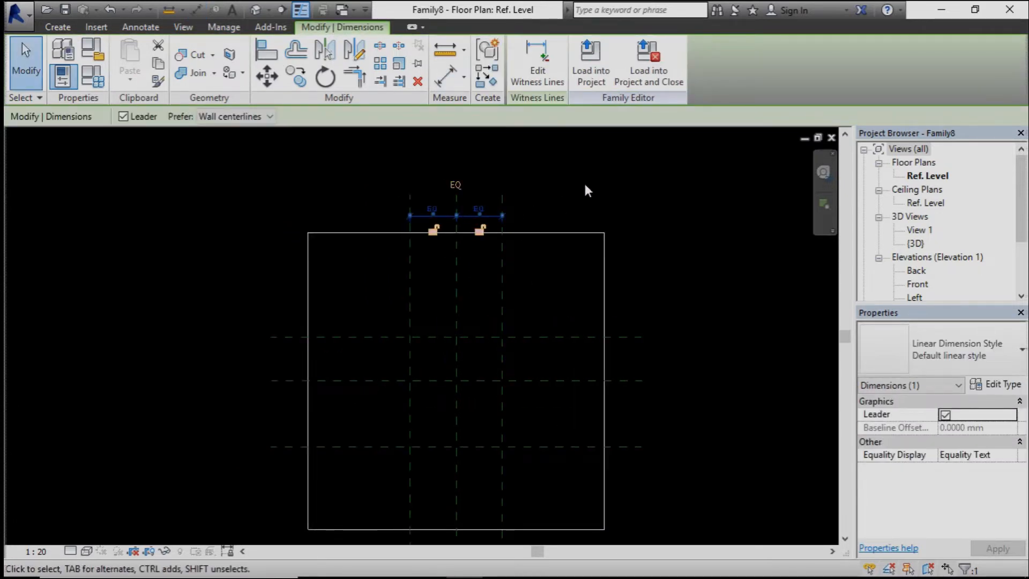
scroll(449, 208, "up", 3)
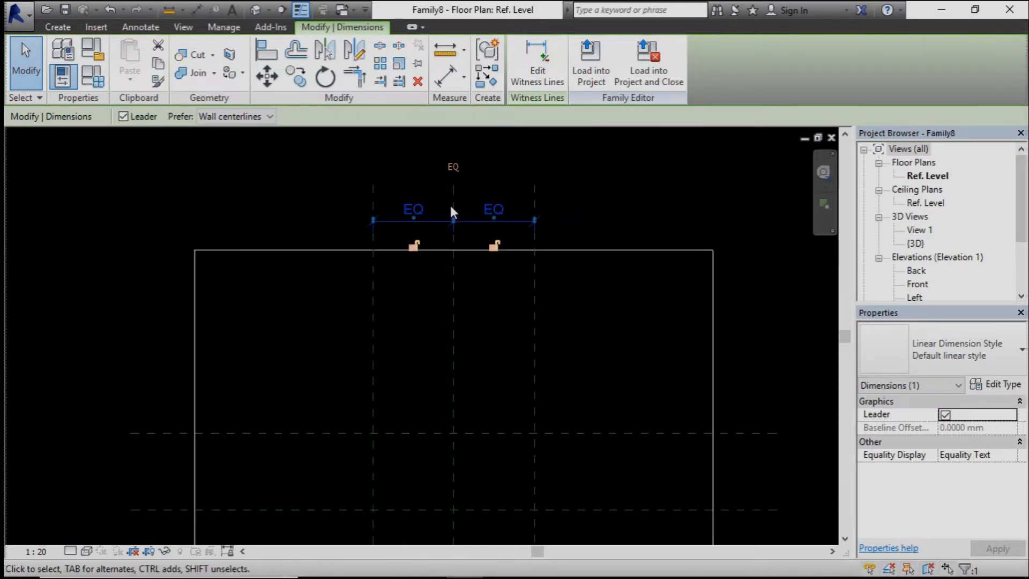
left_click(403, 286)
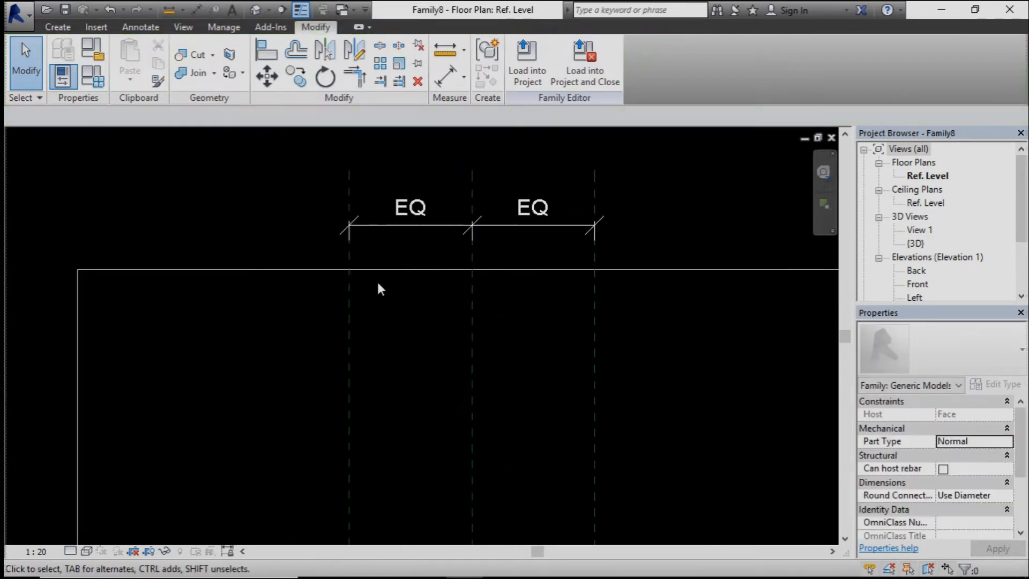
Add an overall aligned dimension between the two outer vertical reference planes, above the equality dimension, and select it
scroll(378, 284, "down", 2)
left_click(445, 85)
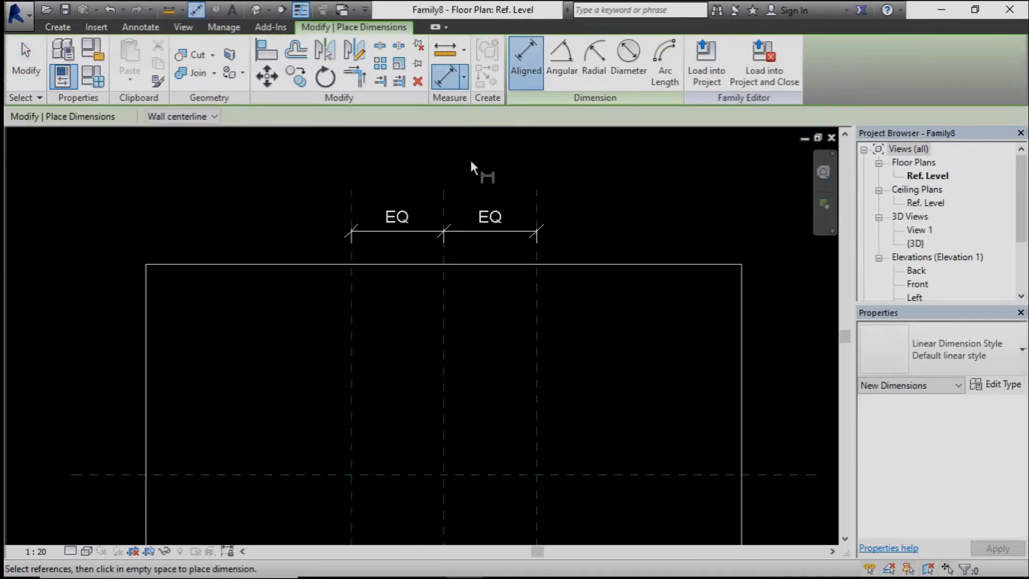
left_click(352, 343)
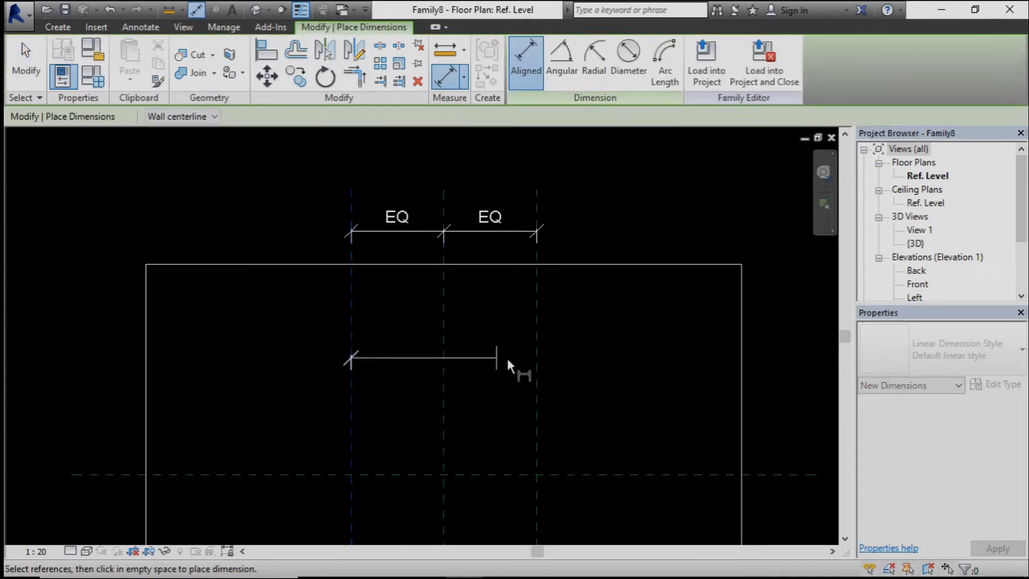
left_click(536, 359)
left_click(563, 163)
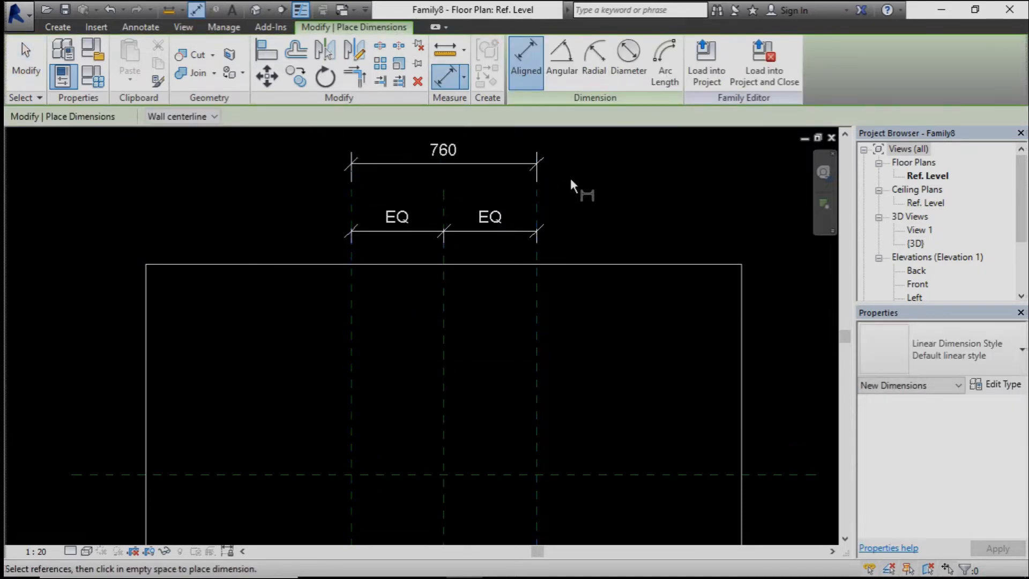
key("Escape")
left_click(502, 166)
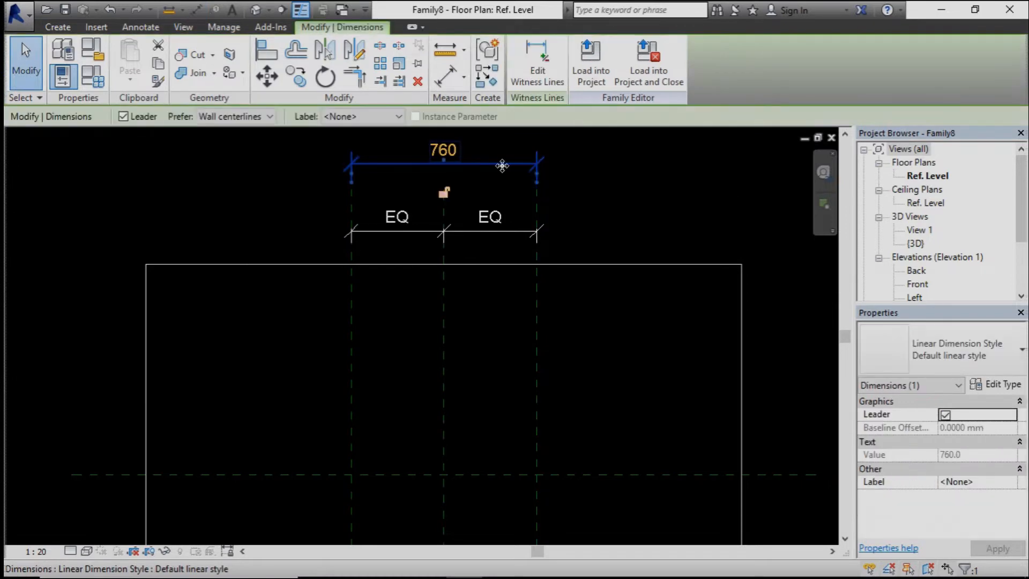
Label the selected overall dimension with a new instance family parameter named Width
left_click(345, 117)
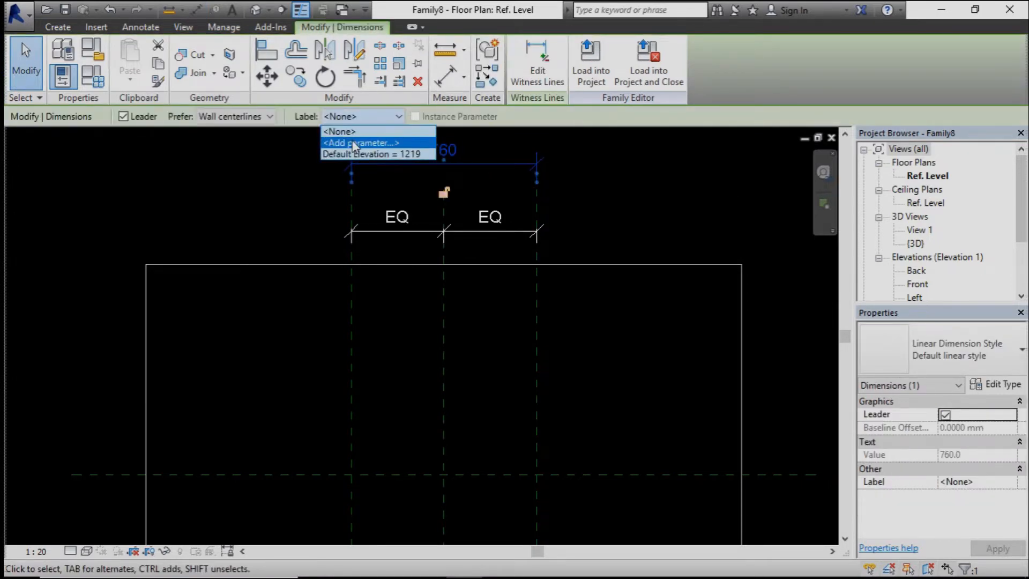
left_click(354, 143)
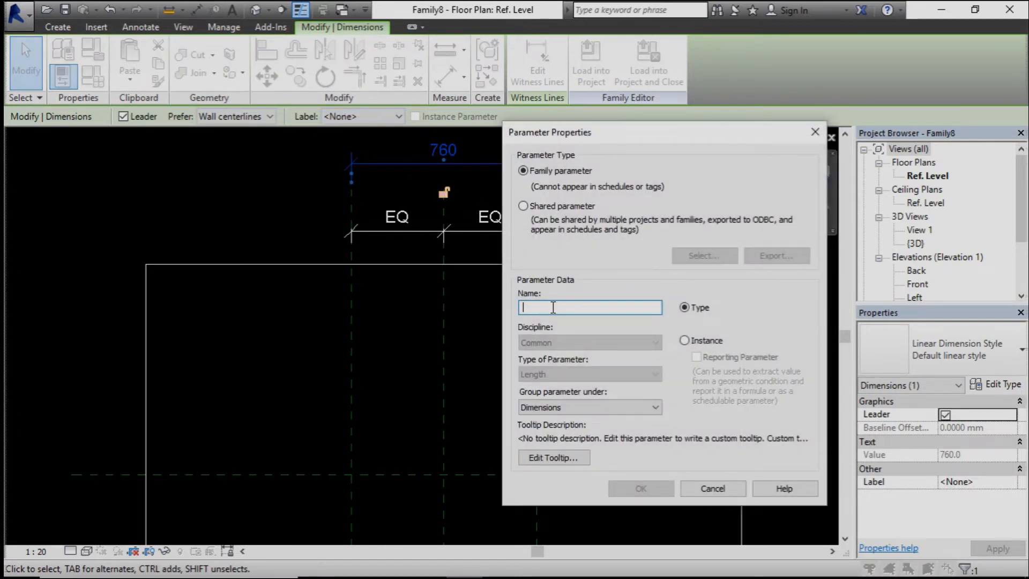
key("Caps_Lock")
type("W")
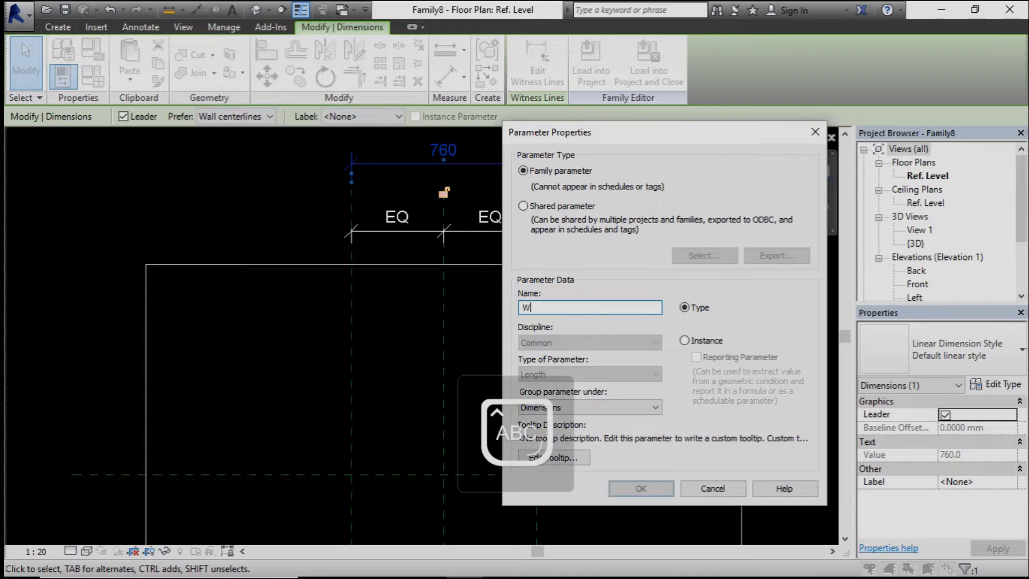
type("idt")
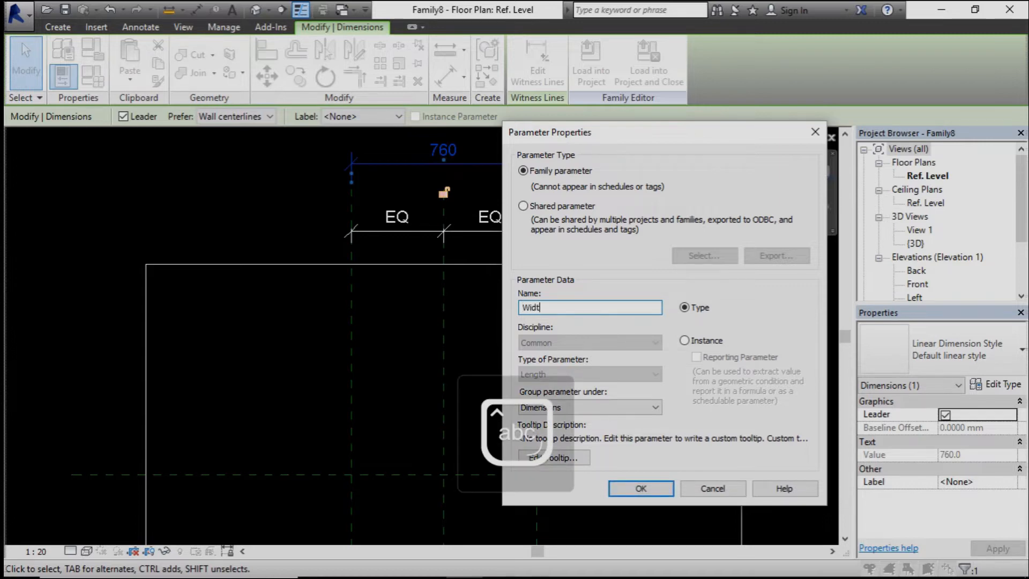
type("h")
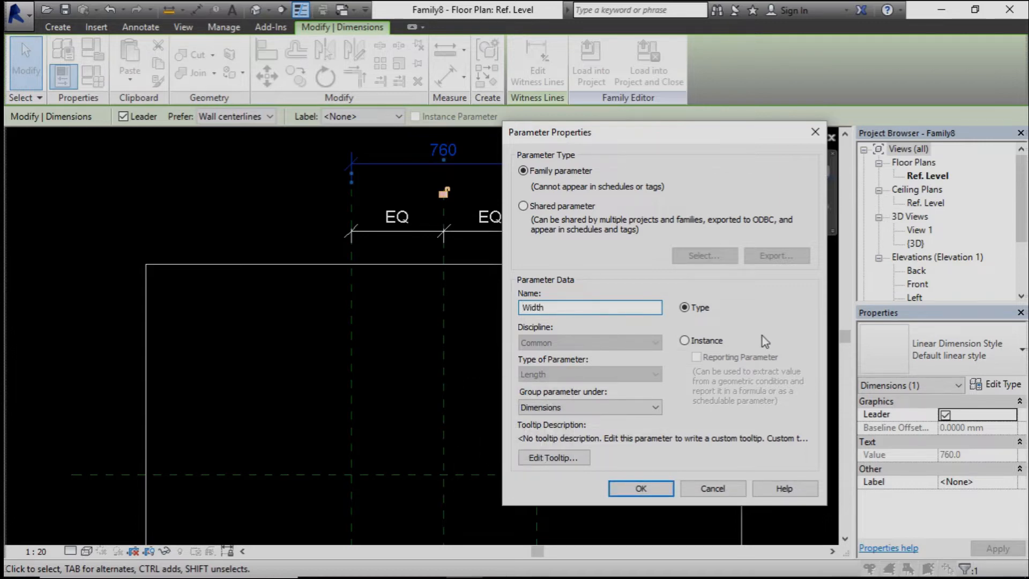
left_click(684, 341)
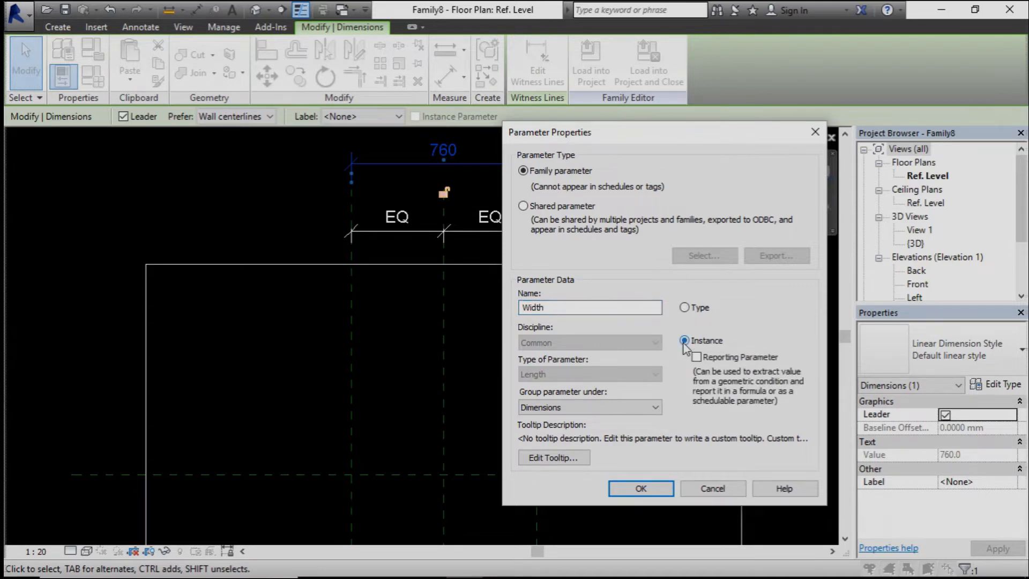
left_click(642, 489)
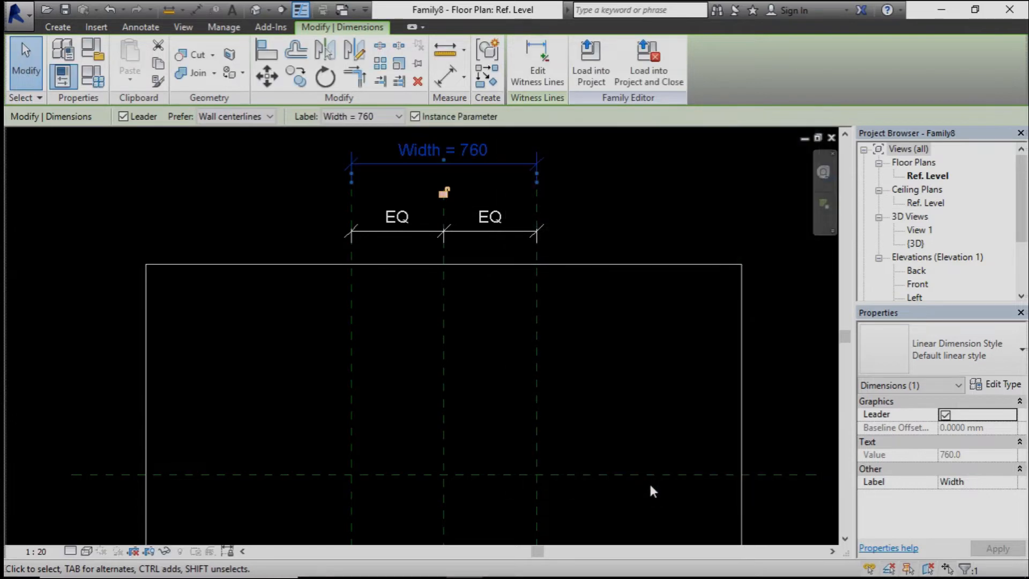
Place a continuous aligned dimension across the three horizontal reference planes, just outside the host square's left edge, and apply the equality constraint to it
scroll(482, 150, "up", 2)
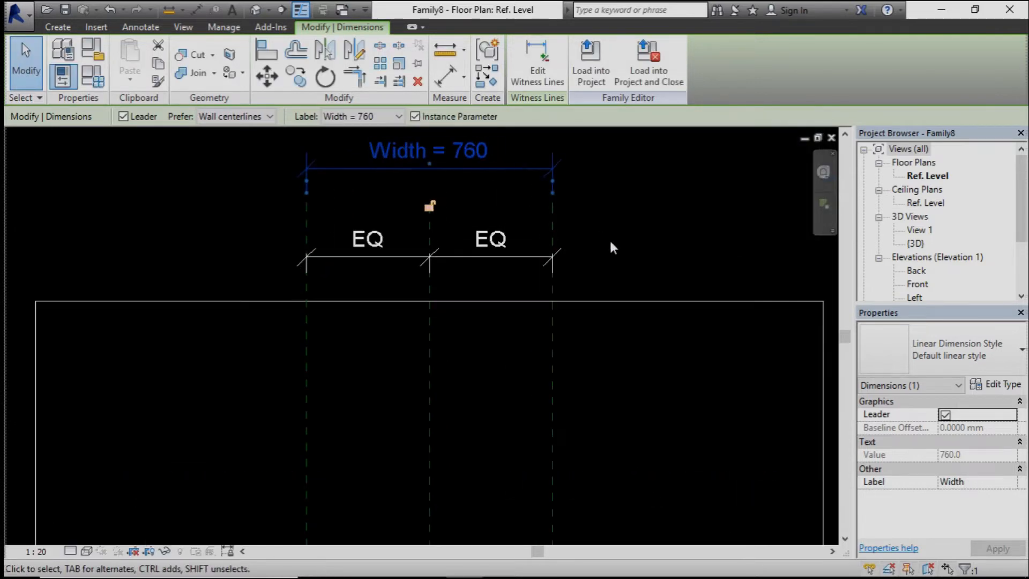
scroll(423, 226, "down", 5)
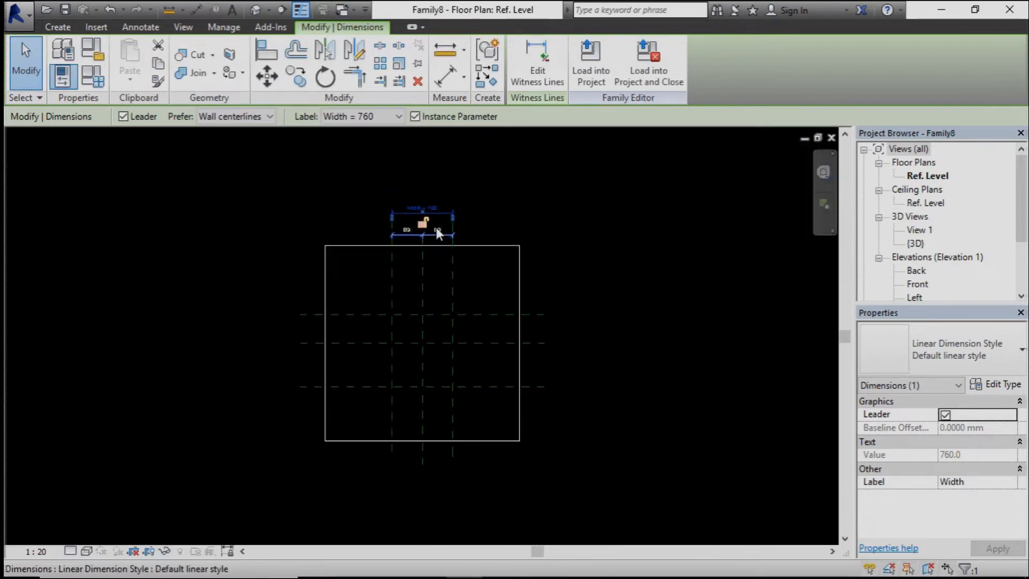
scroll(327, 348, "up", 3)
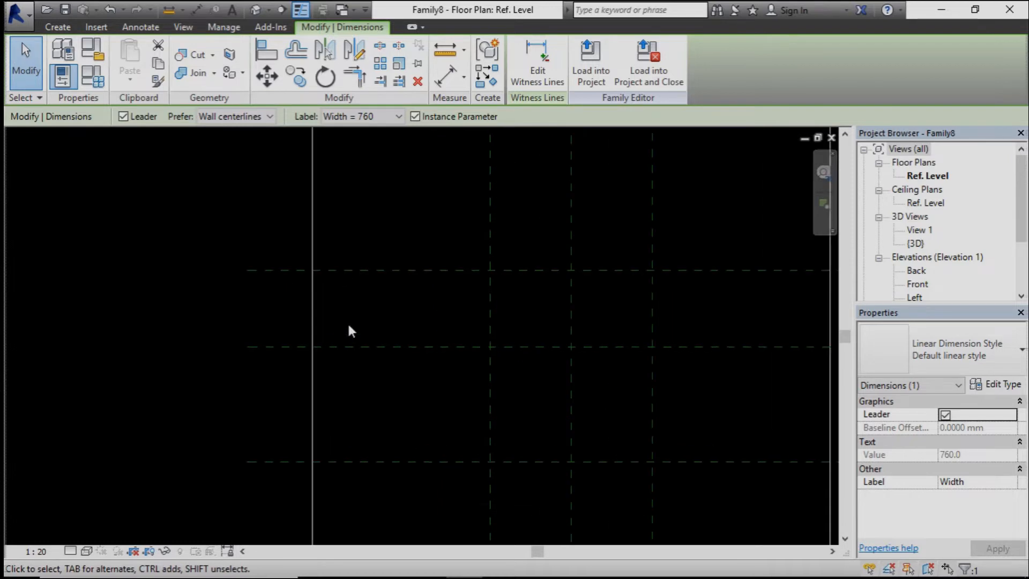
left_click(448, 79)
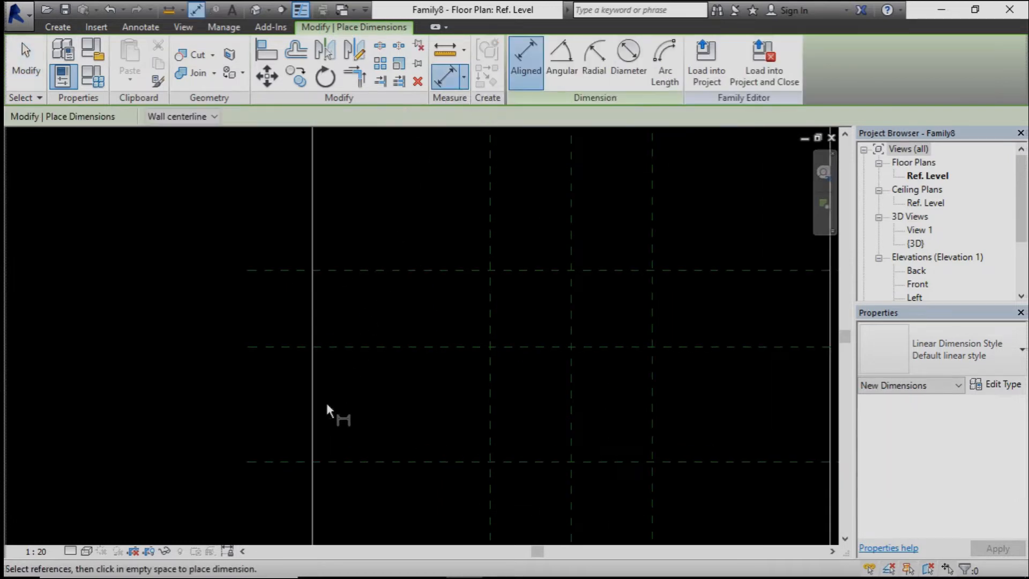
left_click(278, 461)
left_click(298, 347)
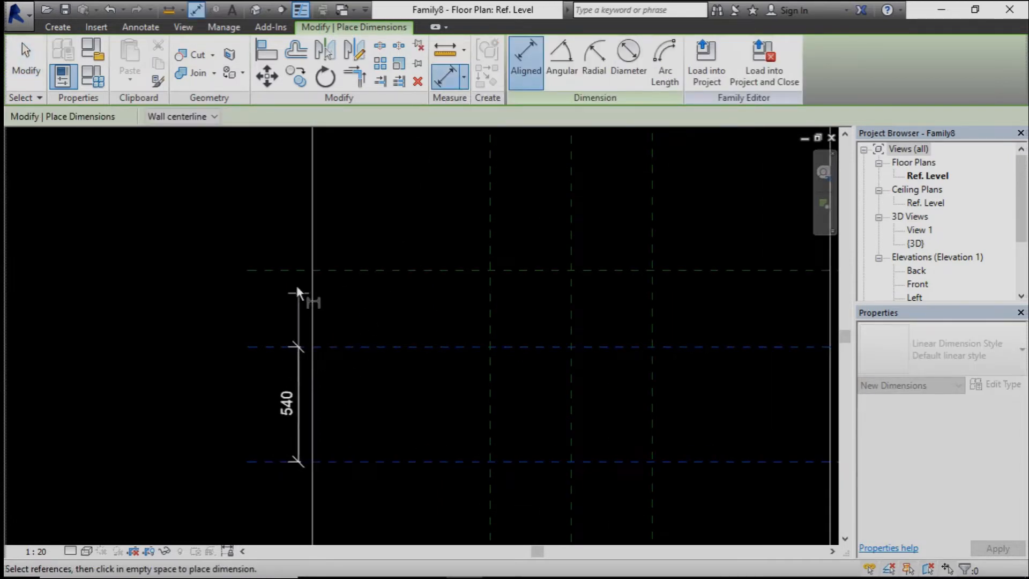
left_click(296, 271)
left_click(211, 278)
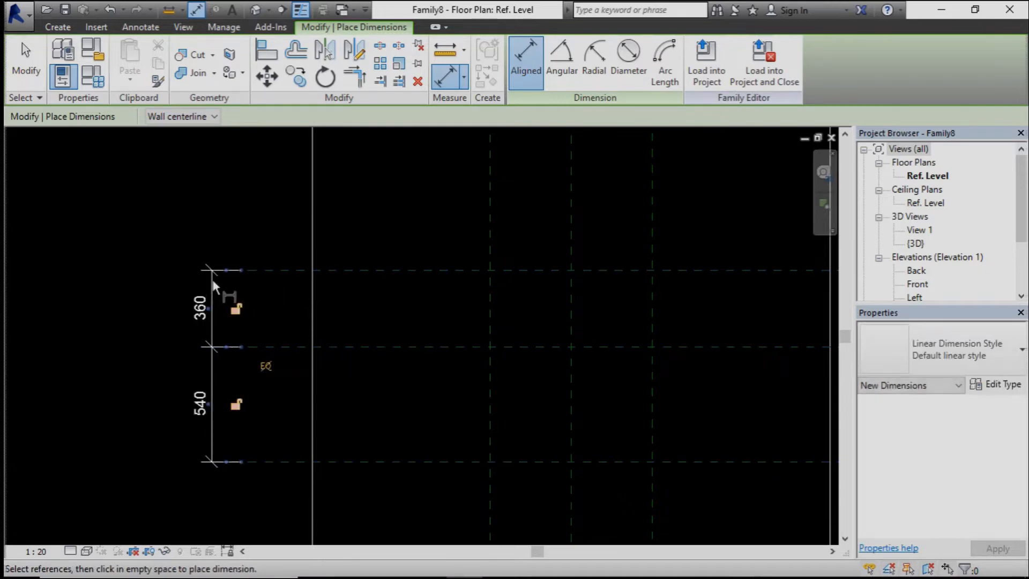
key("Escape")
key("Escape")
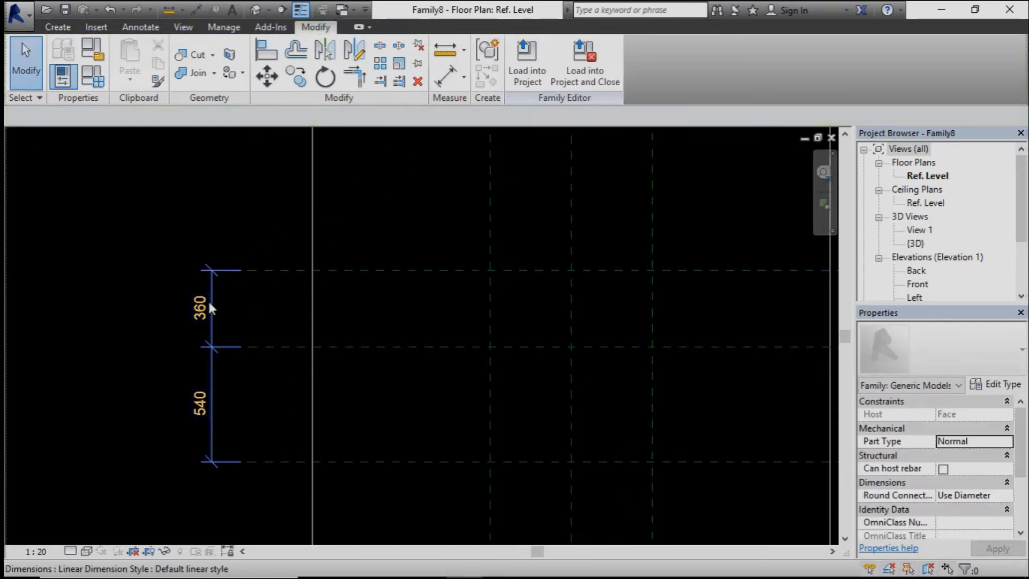
left_click(209, 299)
left_click(265, 367)
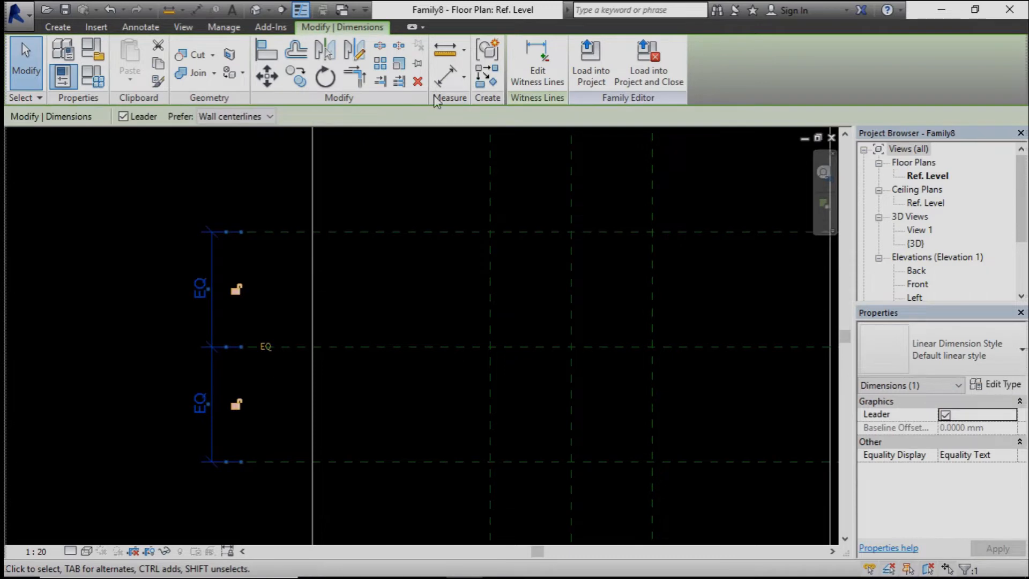
Add an overall aligned dimension between the two outer horizontal reference planes, outside the vertical equality dimension
left_click(450, 85)
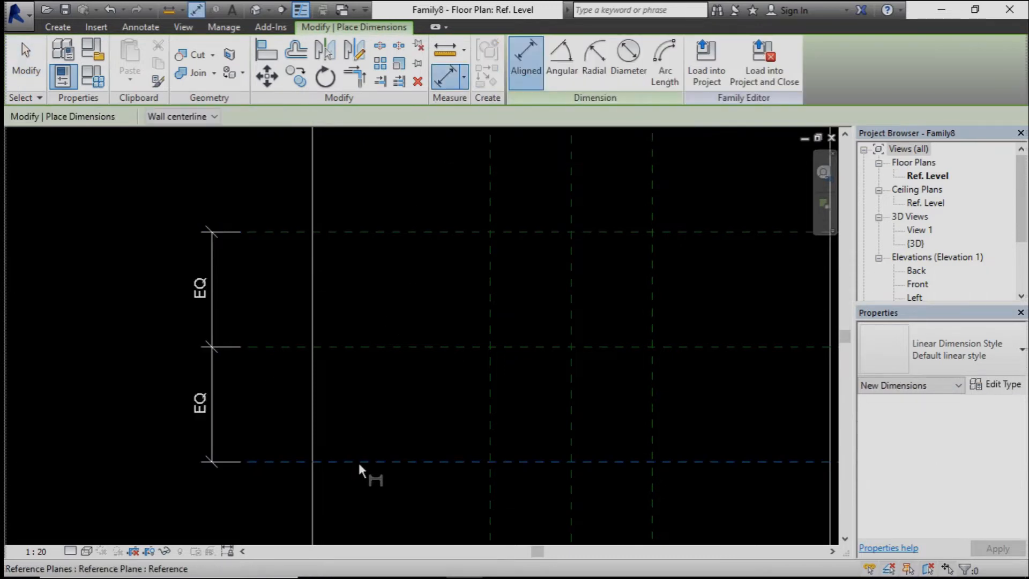
left_click(358, 461)
left_click(380, 234)
left_click(143, 238)
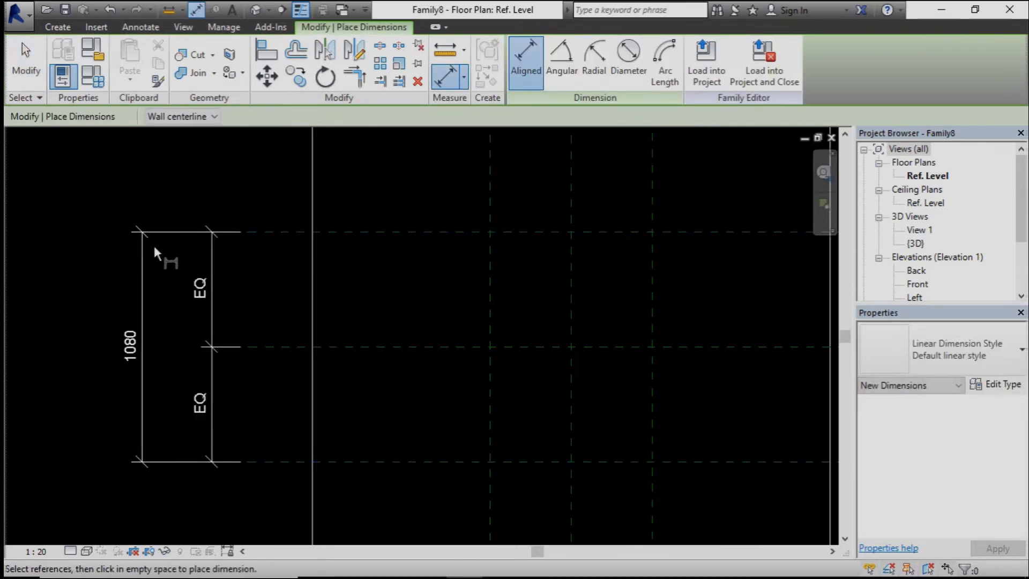
key("Escape")
key("Escape")
Label the overall dimension between the outer horizontal reference planes with a new instance family parameter named Height
left_click(143, 261)
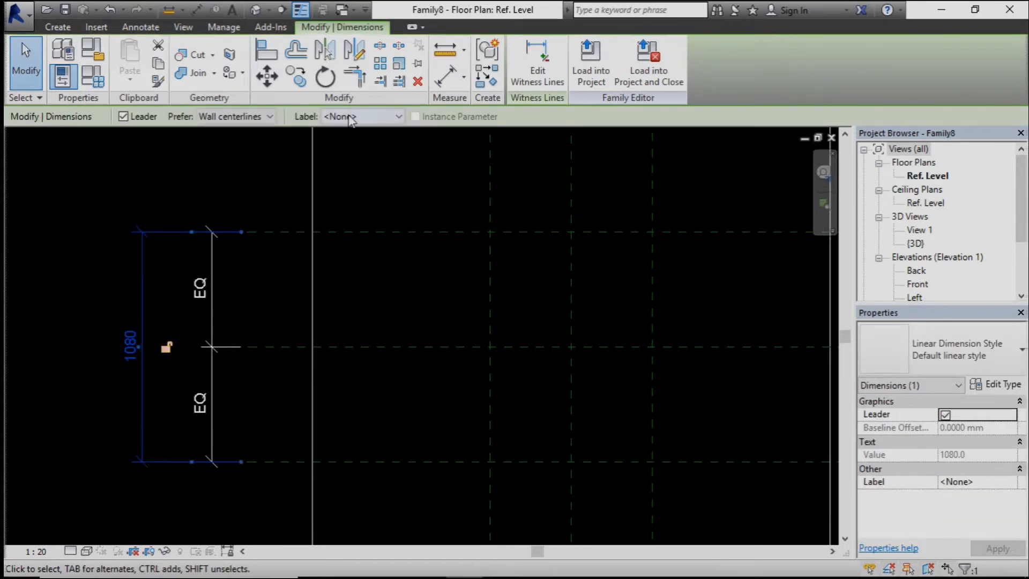
left_click(351, 117)
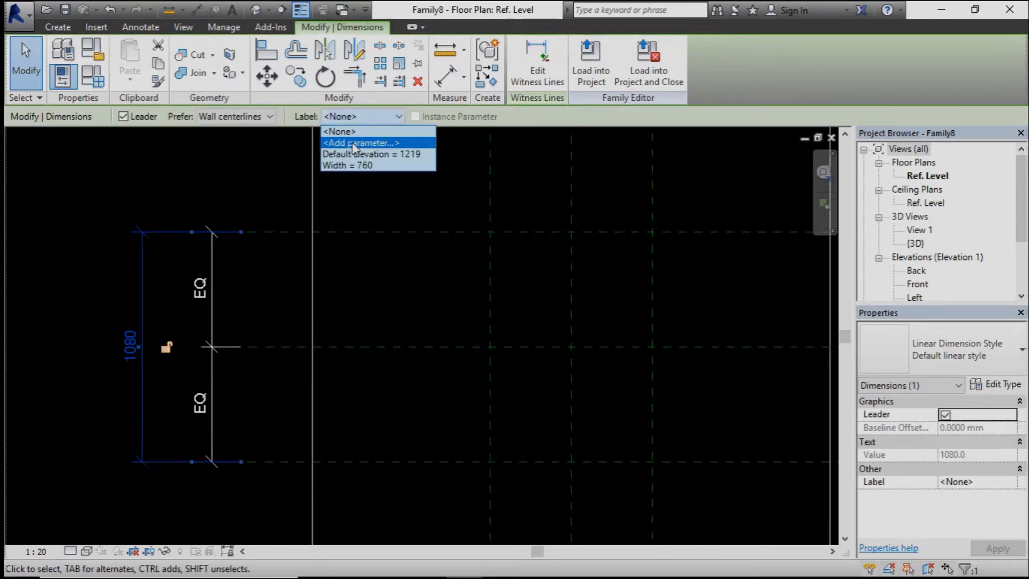
left_click(353, 143)
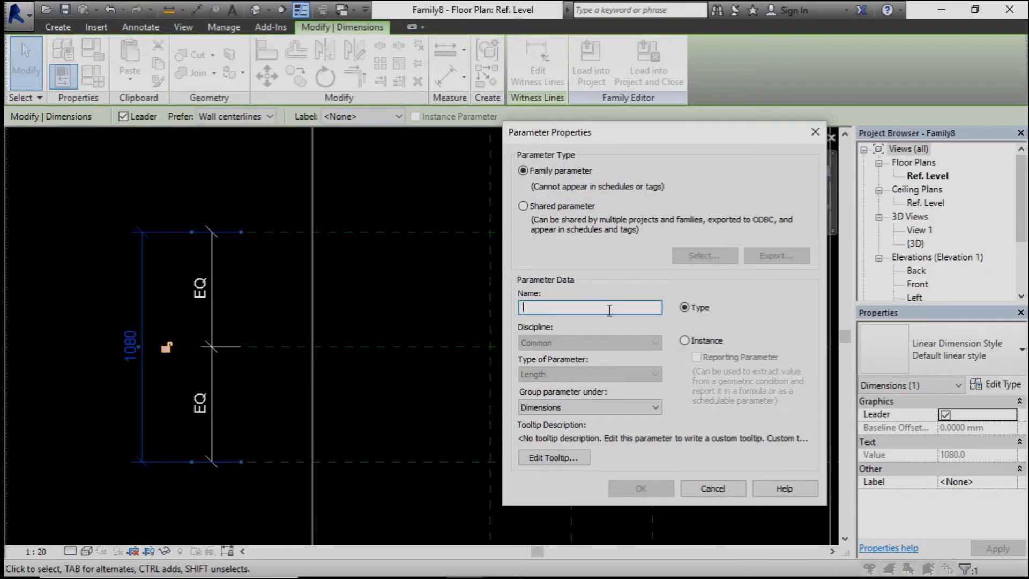
key("Caps_Lock")
type("H")
key("Caps_Lock")
type("e")
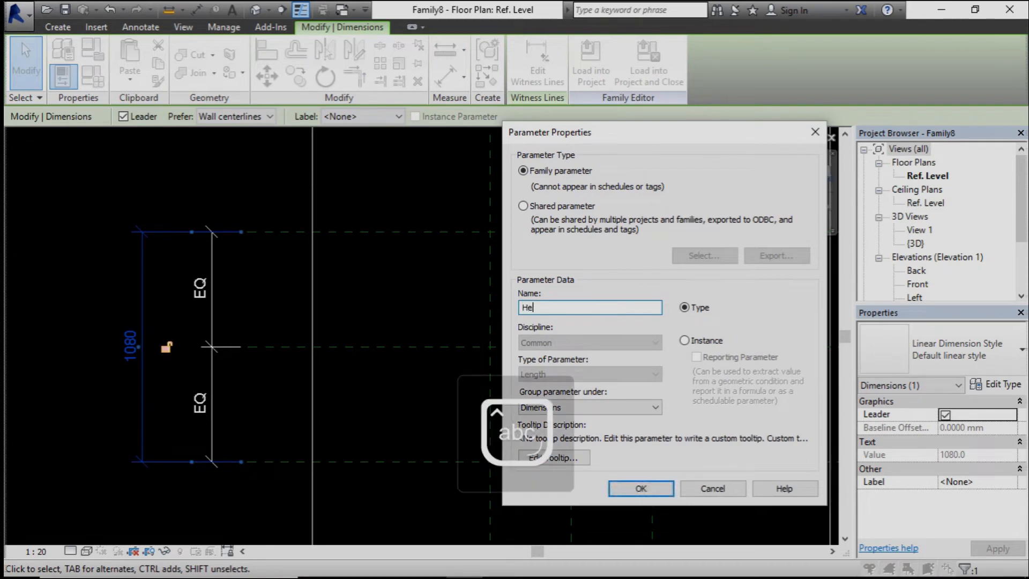
type("ight")
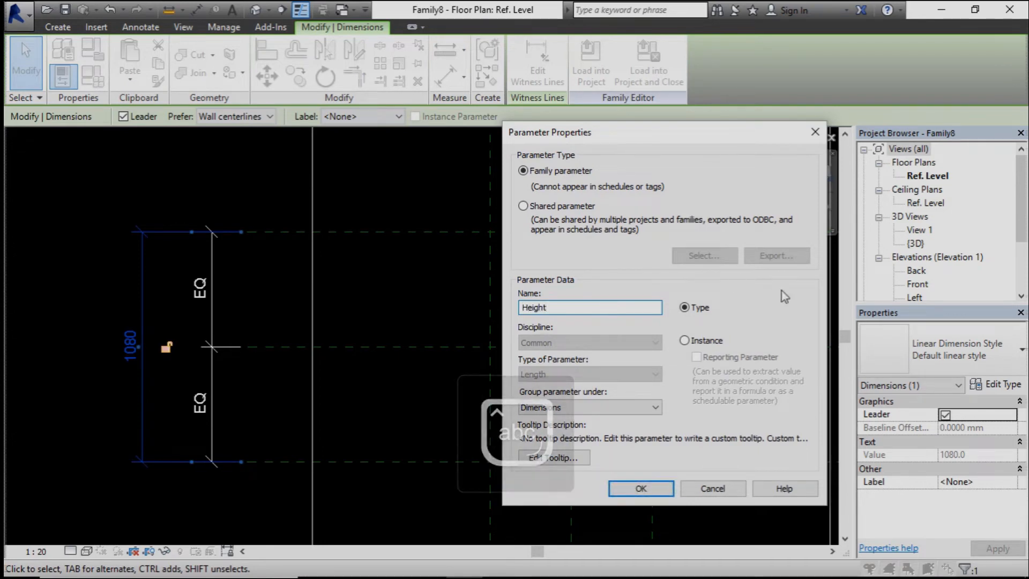
left_click(685, 340)
left_click(655, 487)
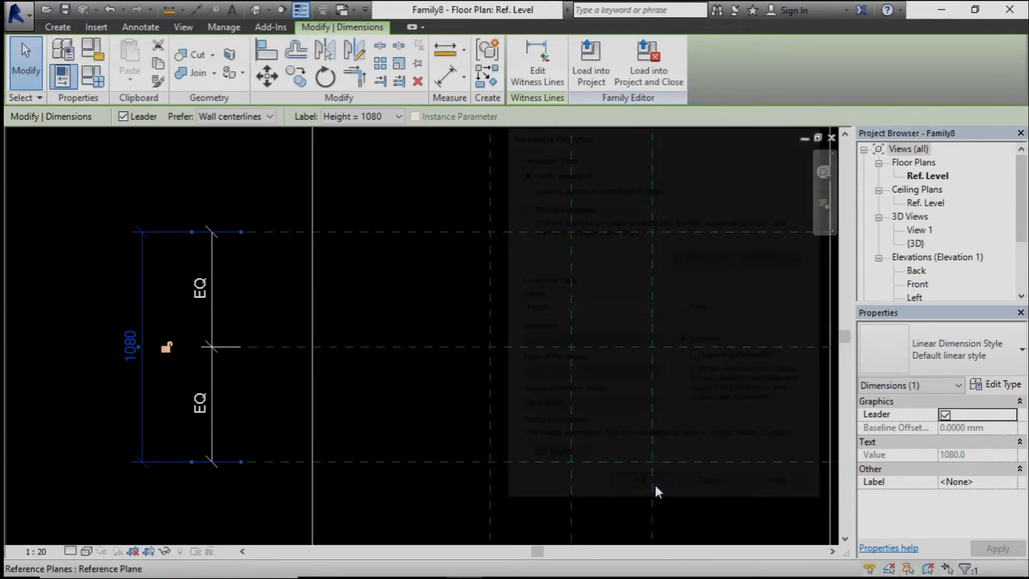
scroll(214, 349, "down", 5)
scroll(394, 415, "up", 3)
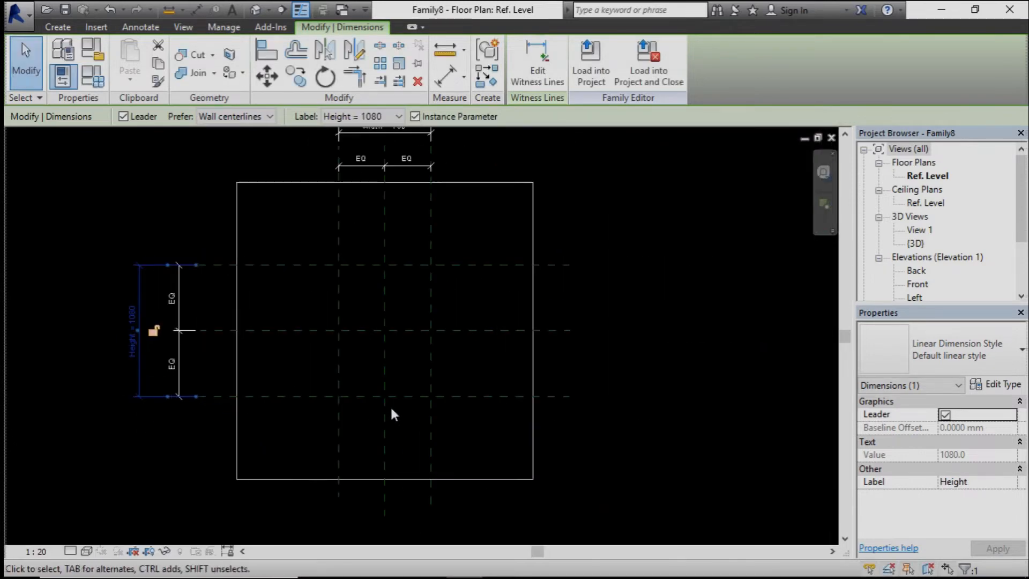
key("Escape")
Open the Front elevation view of the family
scroll(610, 459, "down", 1)
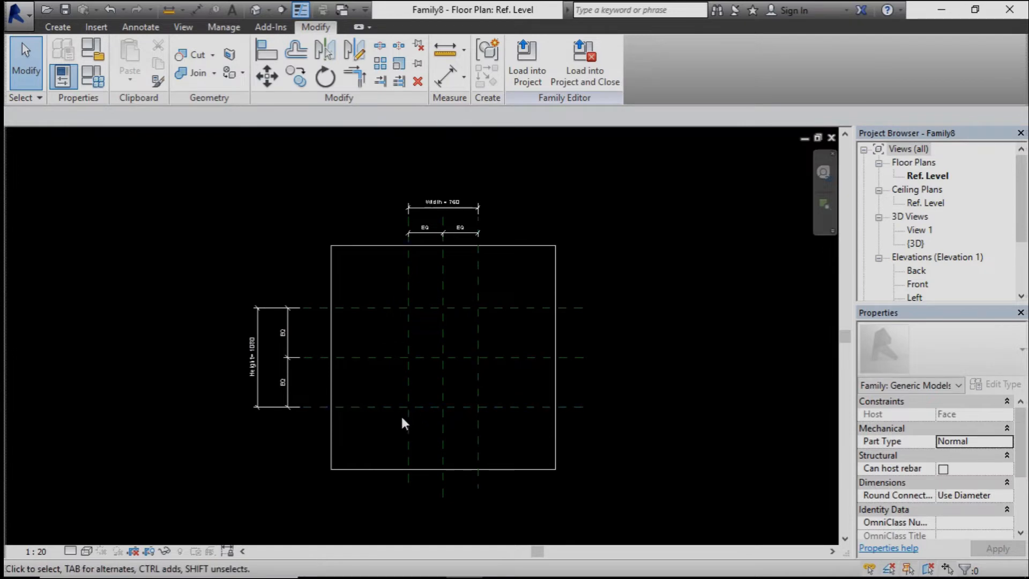
scroll(400, 414, "up", 1)
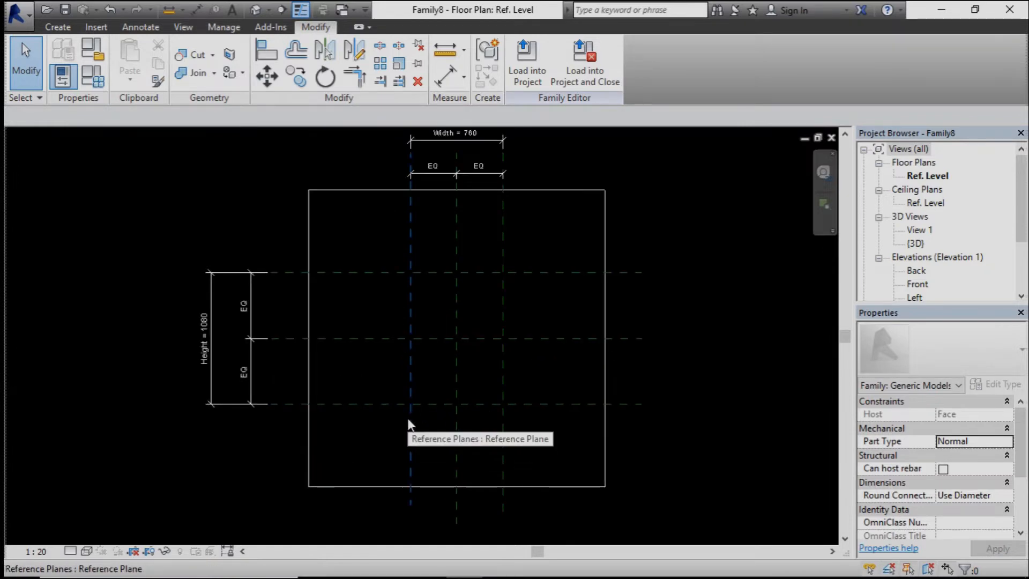
left_click_drag(1025, 221, 1025, 229)
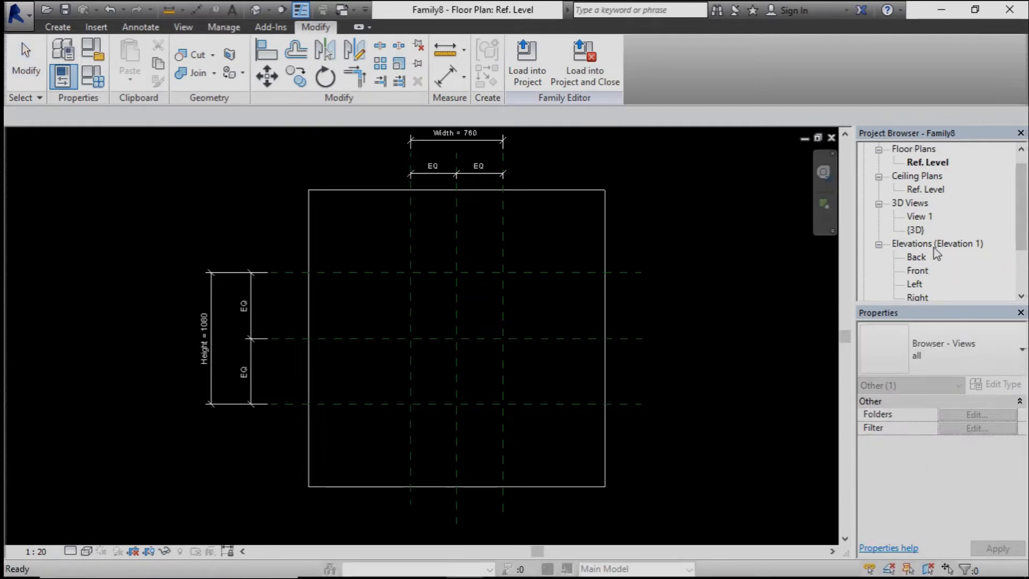
left_click(923, 271)
double_click(918, 271)
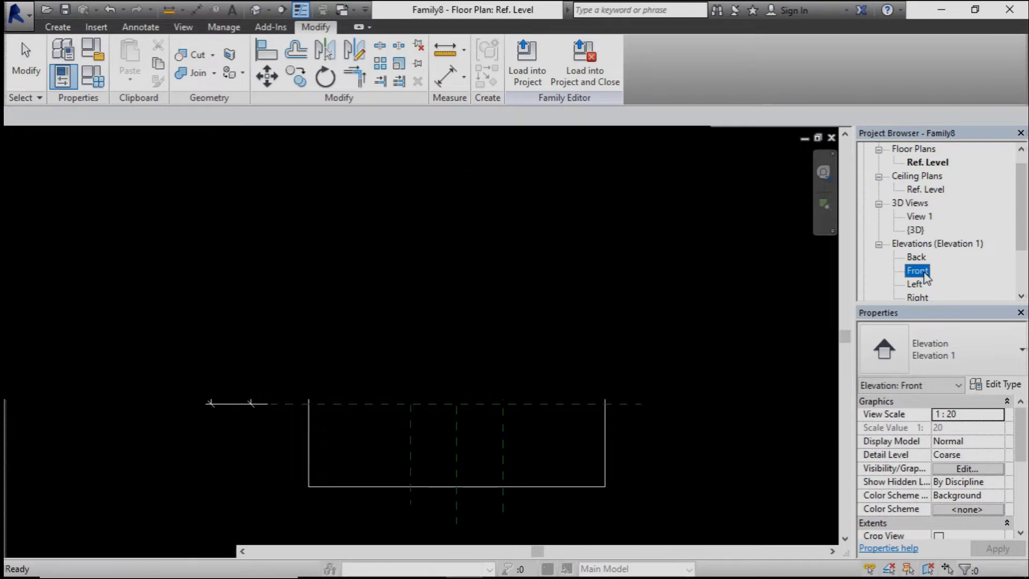
Draw a horizontal reference plane across the full host in the Front elevation, about 160 mm below the Ref. Level
scroll(566, 362, "up", 5)
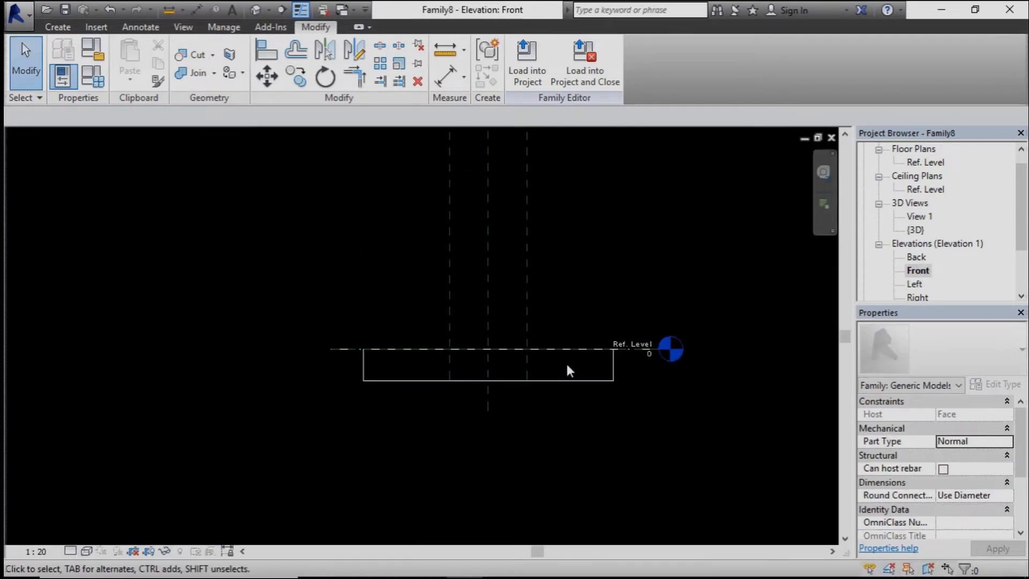
scroll(543, 414, "down", 1)
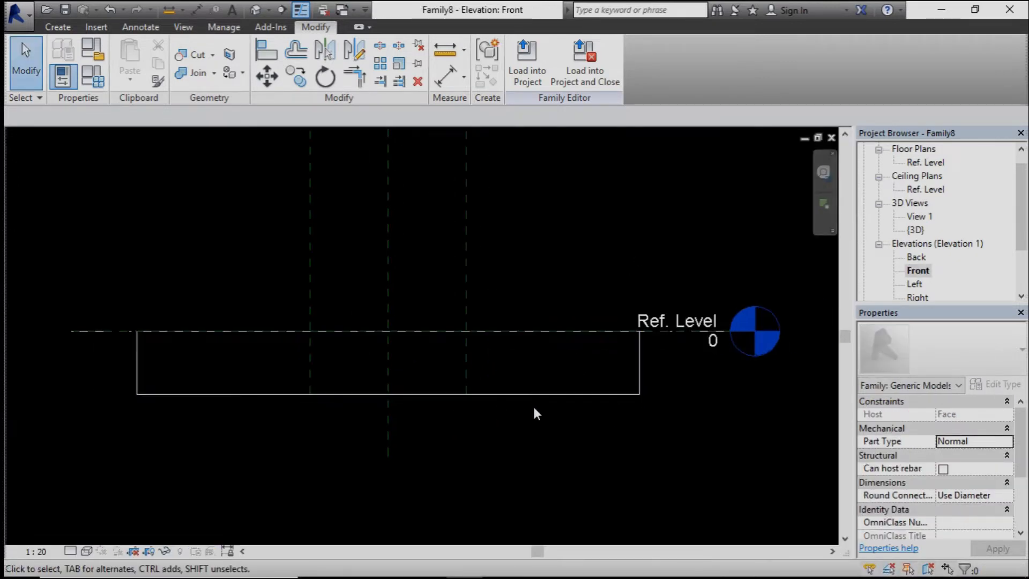
scroll(661, 397, "up", 1)
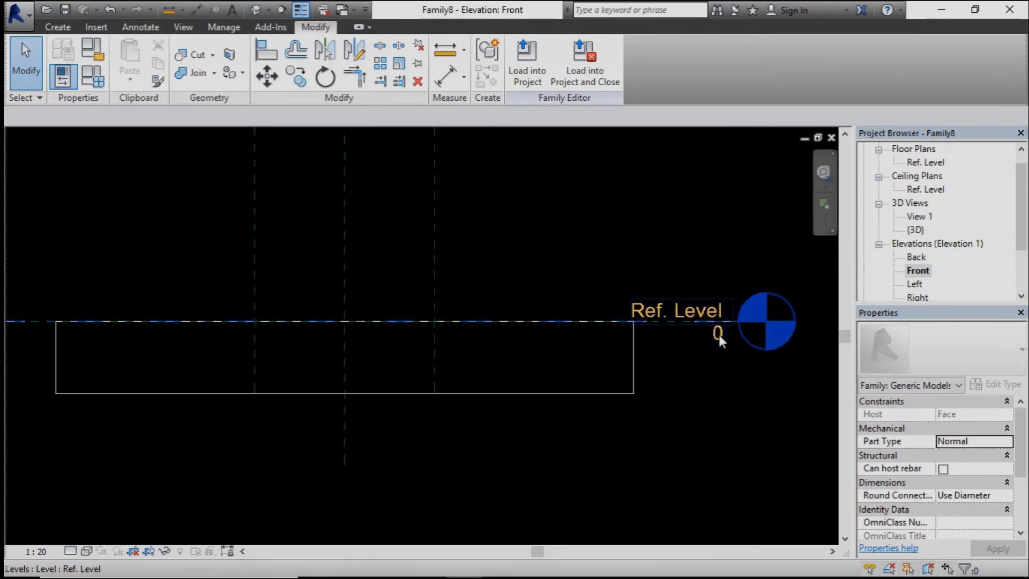
scroll(697, 423, "down", 1)
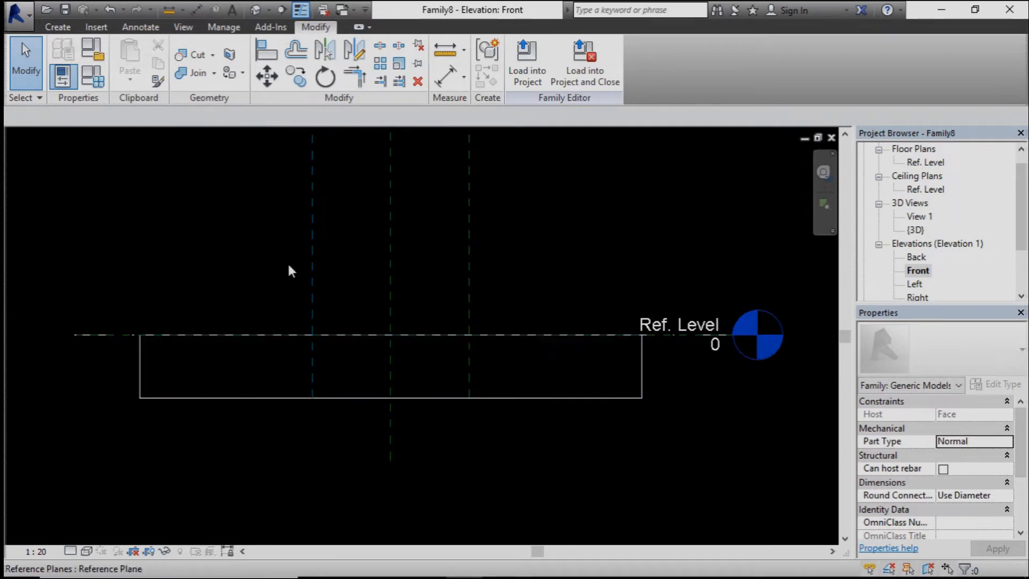
left_click(59, 28)
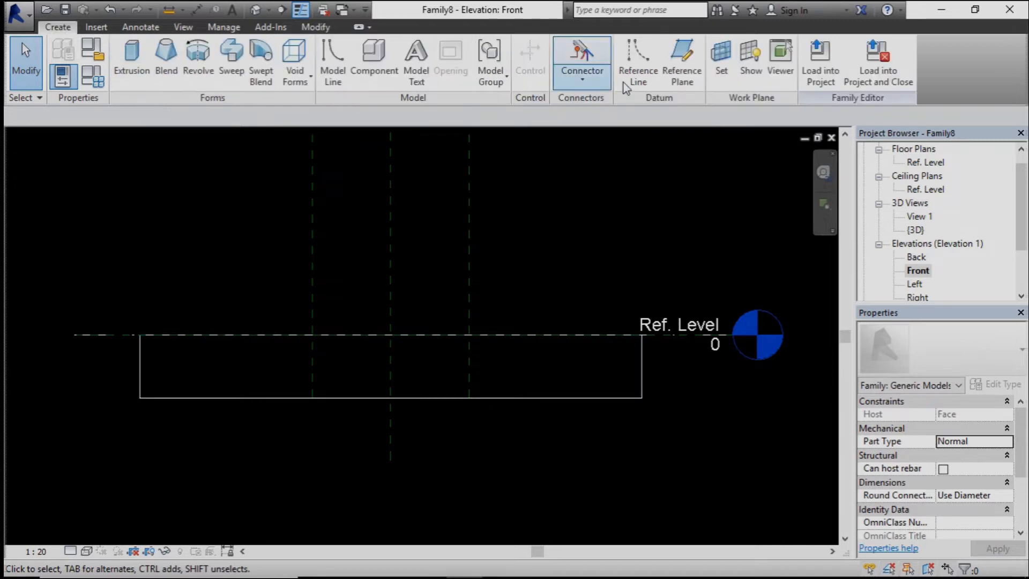
left_click(682, 59)
left_click(77, 335)
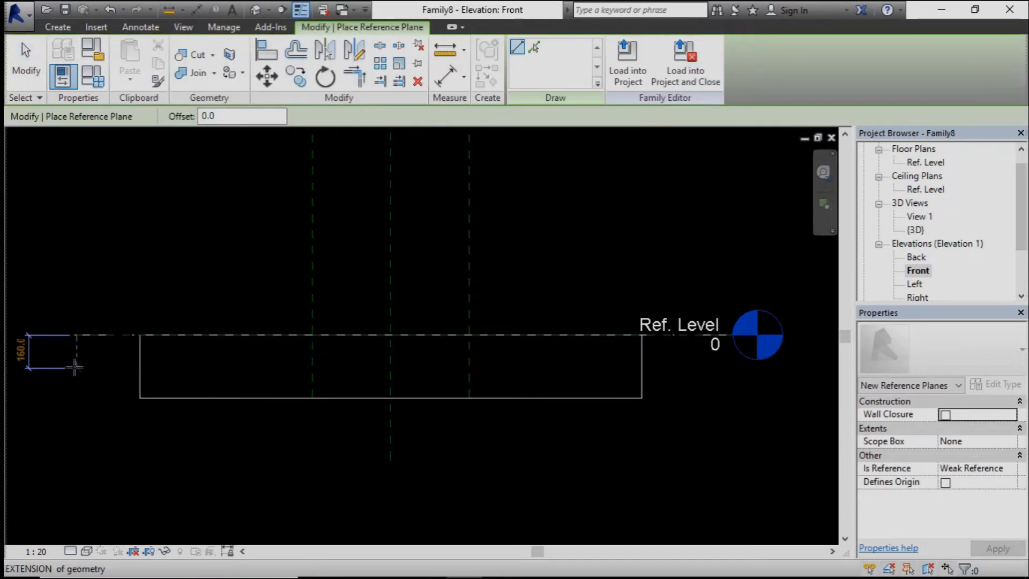
left_click(75, 368)
left_click(689, 368)
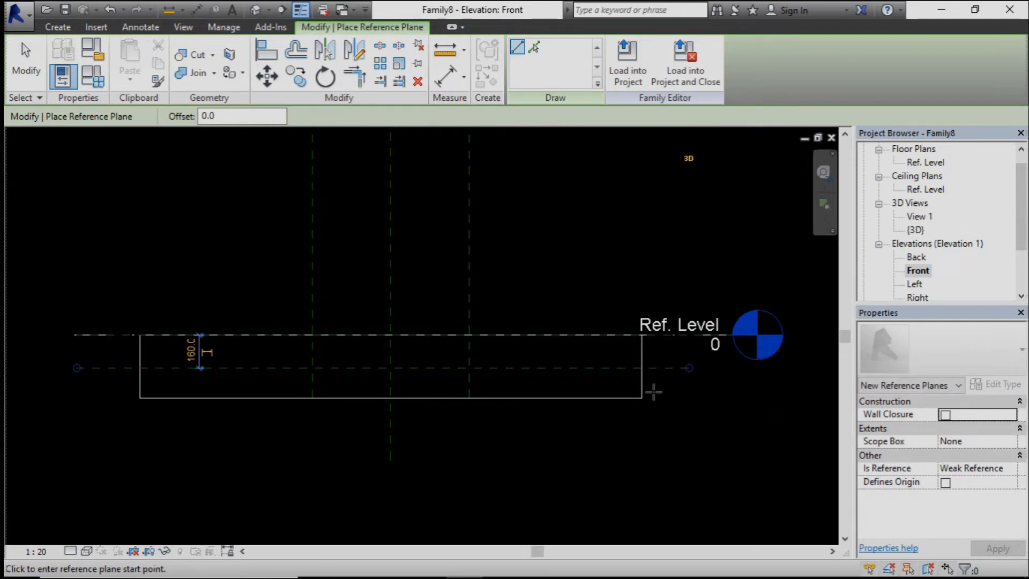
Add an aligned dimension between the Ref. Level and the new horizontal reference plane, placed beside the host in the Front elevation
left_click(164, 350)
key("Escape")
key("d")
key("i")
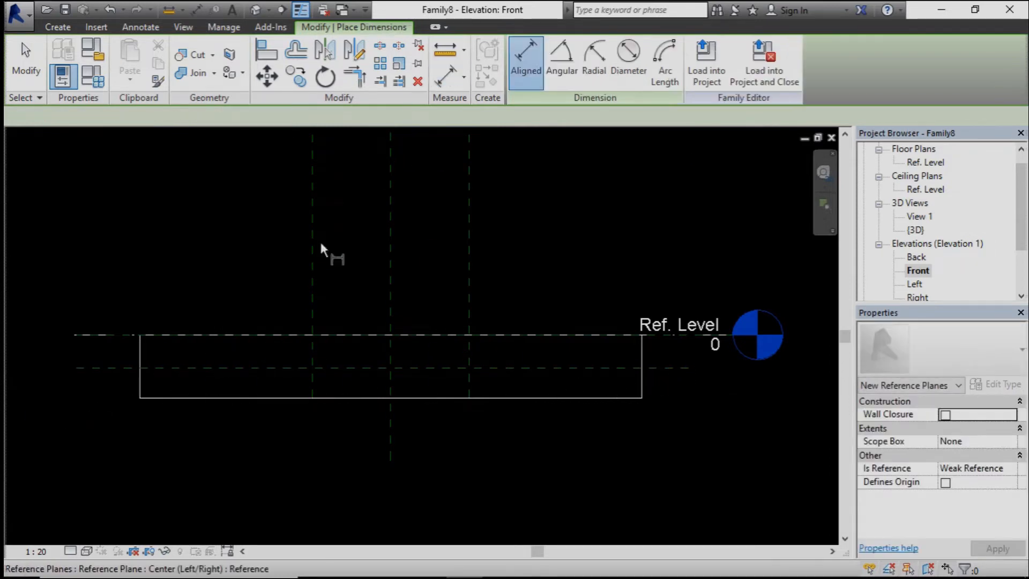
left_click(120, 332)
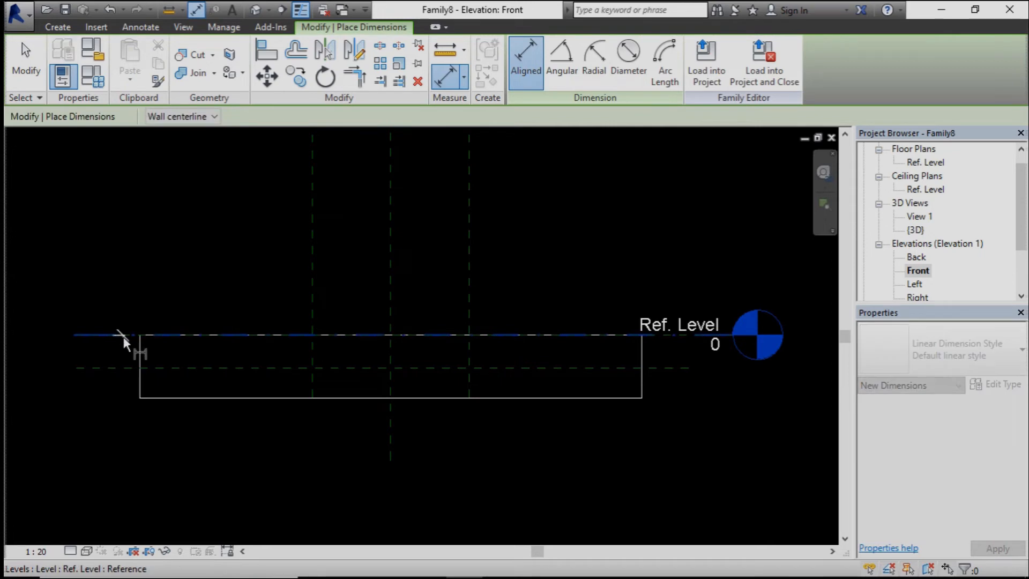
left_click(123, 367)
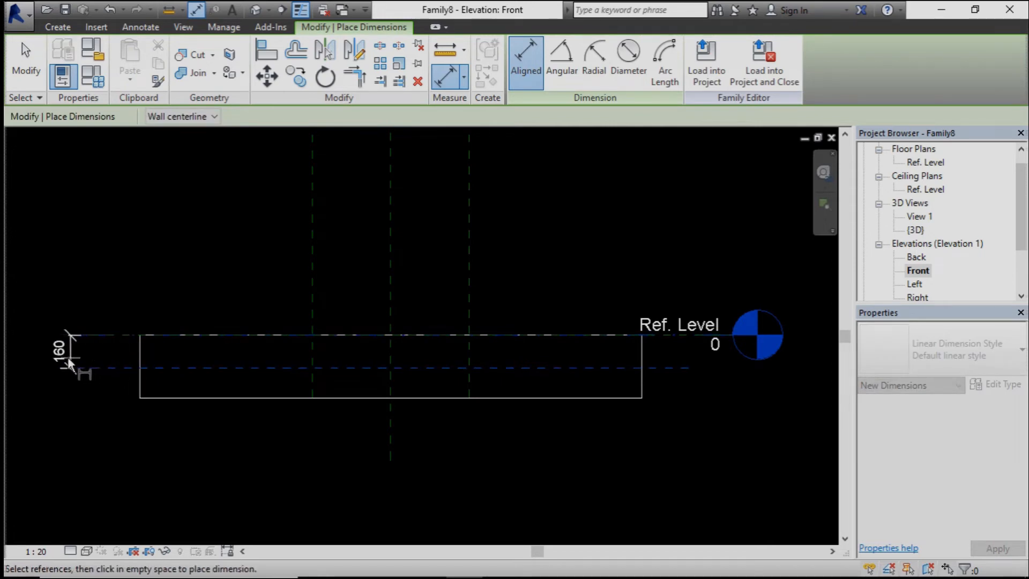
left_click(58, 360)
key("Escape")
key("Escape")
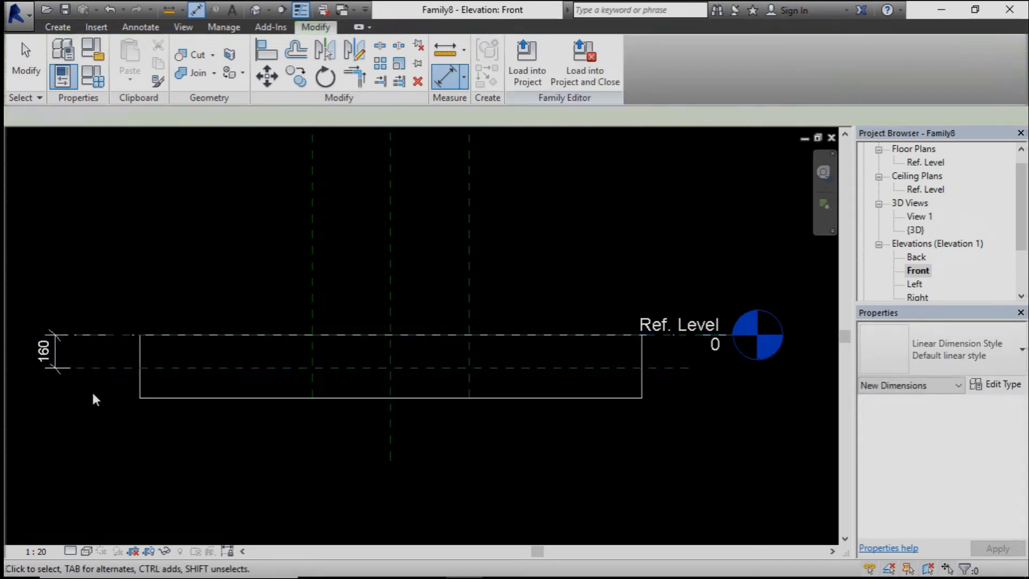
Label the dimension between the Ref. Level and the lower reference plane with a new instance family parameter named Depth
left_click(54, 363)
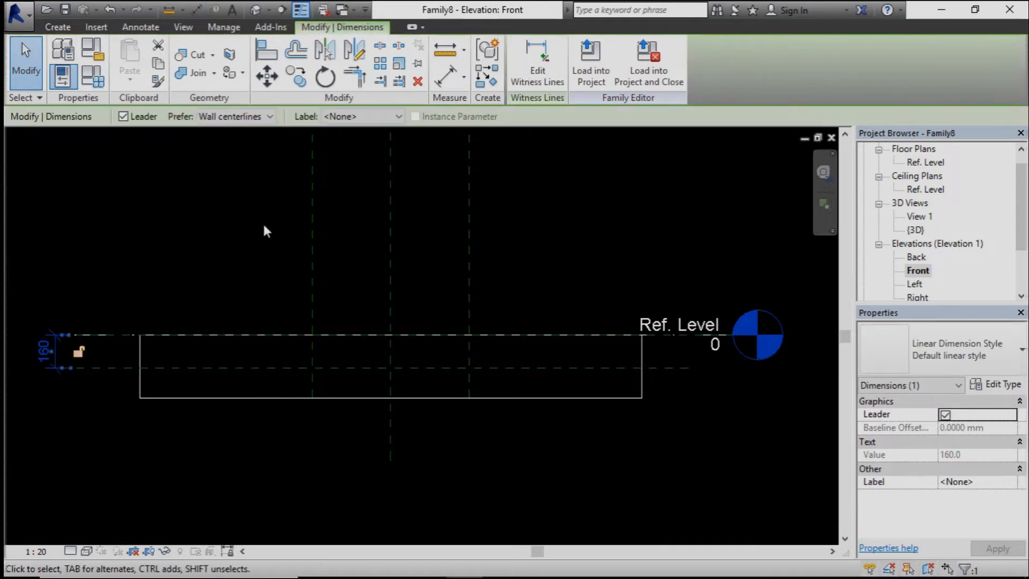
left_click(351, 117)
left_click(362, 143)
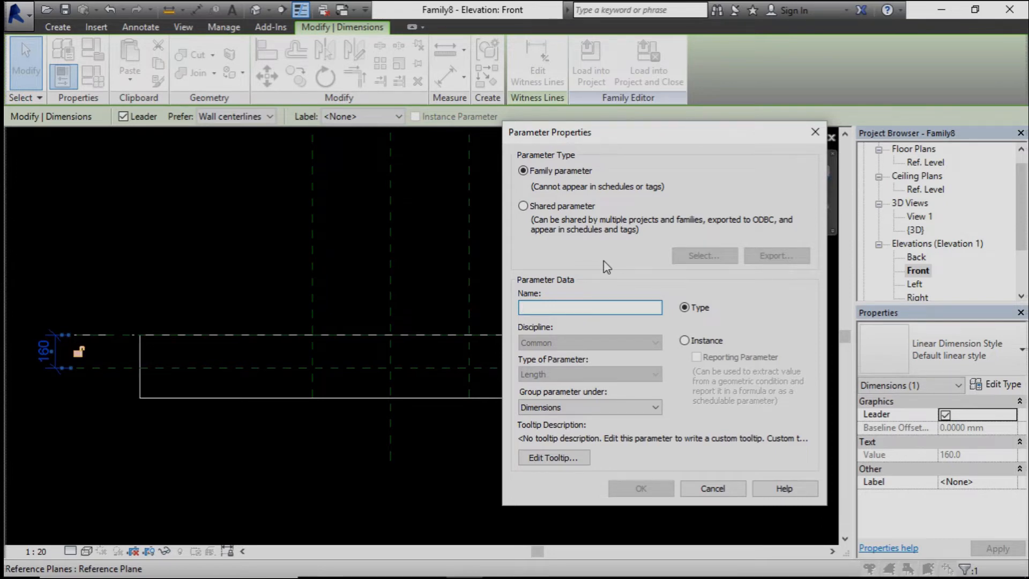
type("Depth")
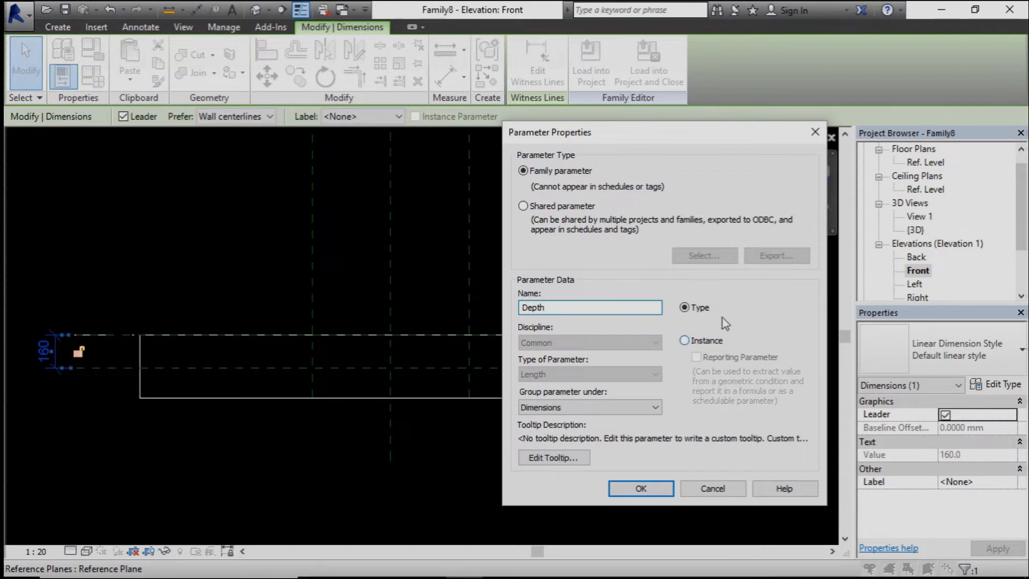
left_click(686, 340)
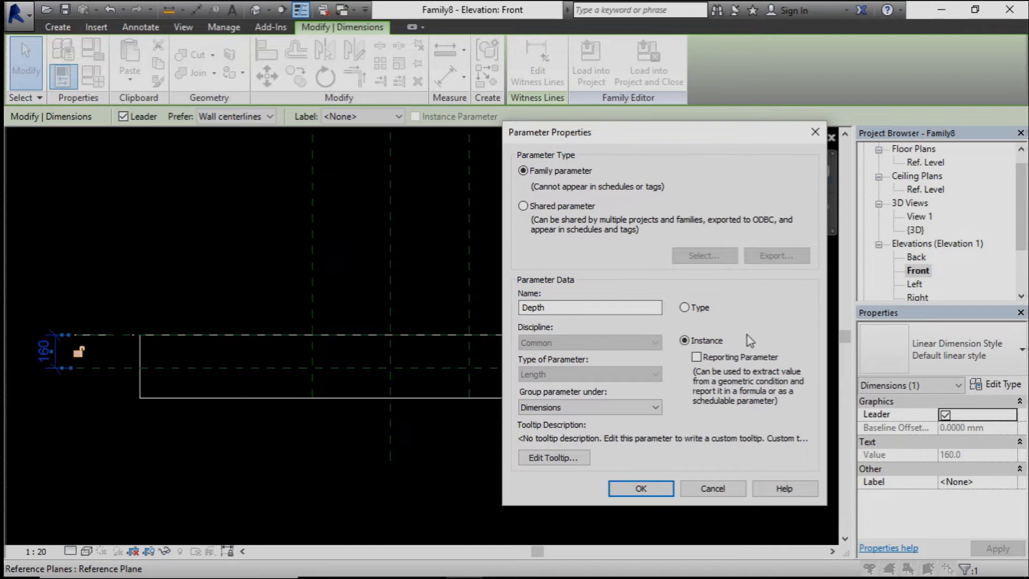
left_click(640, 489)
scroll(261, 433, "up", 1)
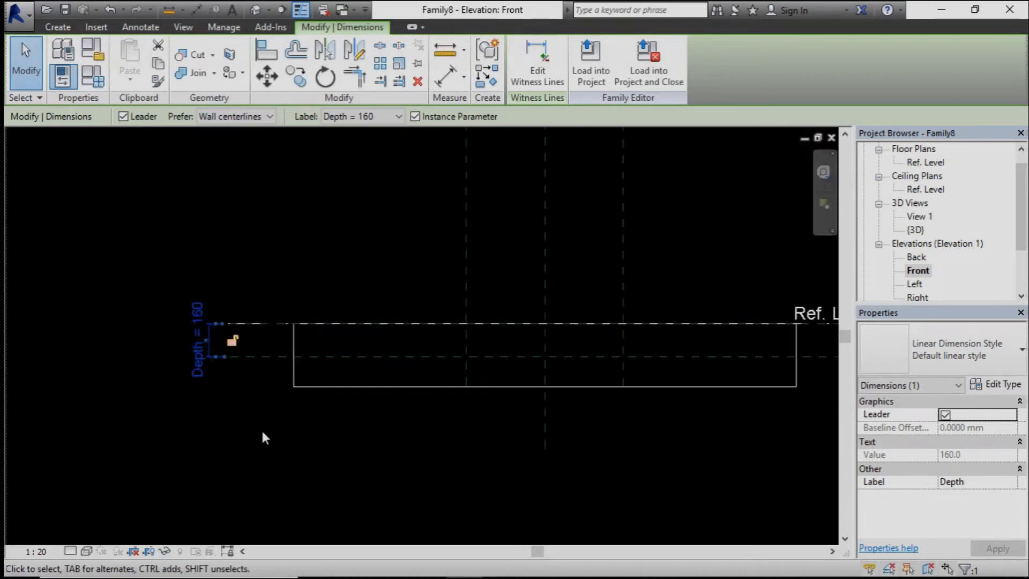
scroll(204, 432, "down", 1)
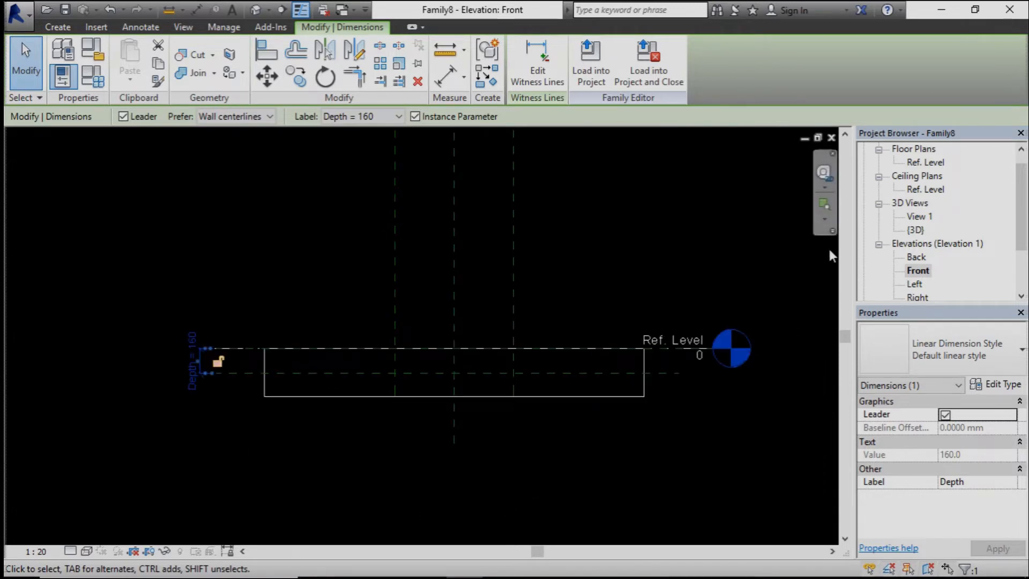
Close the Front elevation and return to the Ref. Level floor plan
left_click(832, 139)
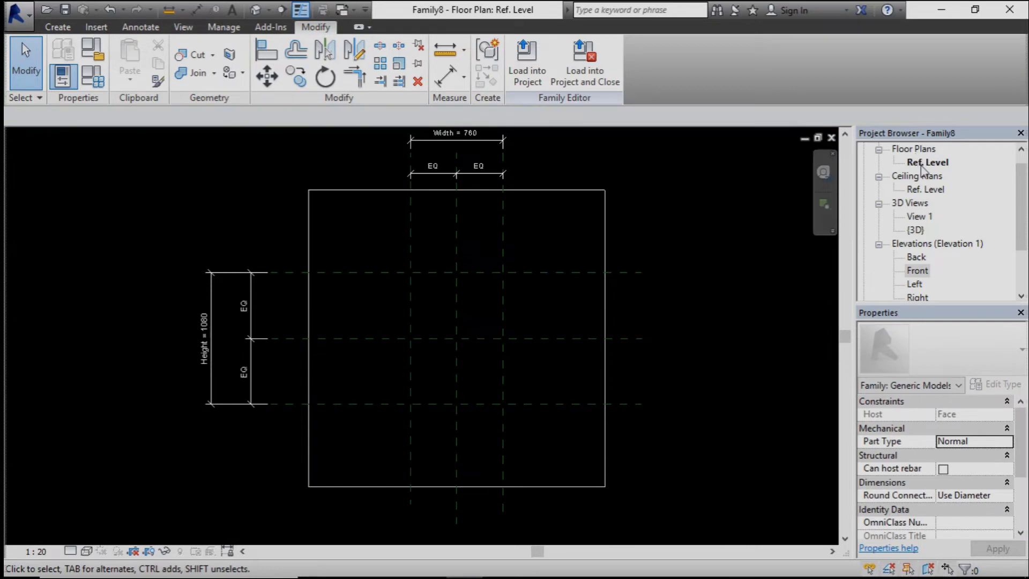
scroll(372, 301, "down", 2)
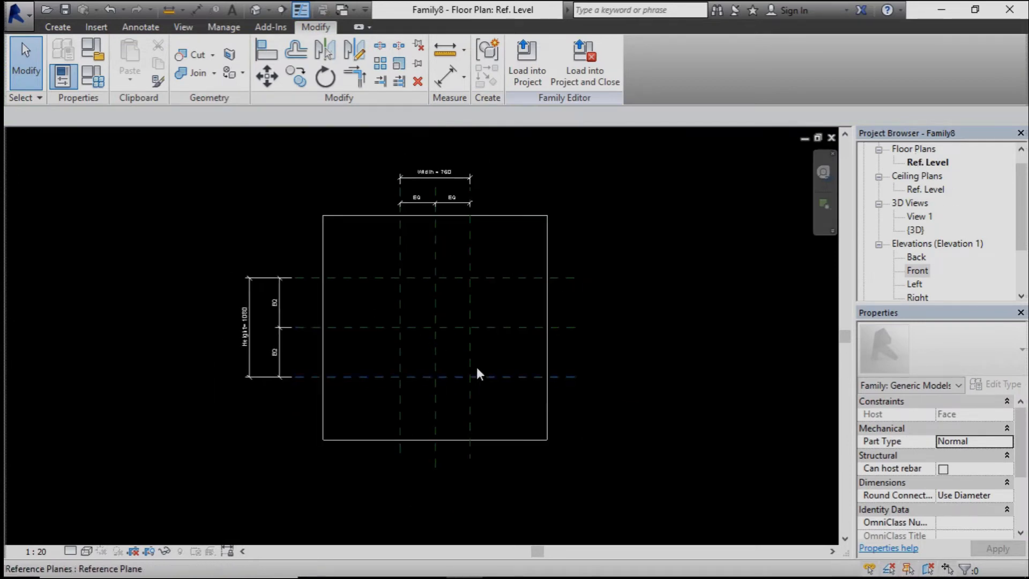
scroll(486, 356, "up", 3)
scroll(487, 349, "down", 2)
scroll(547, 241, "up", 1)
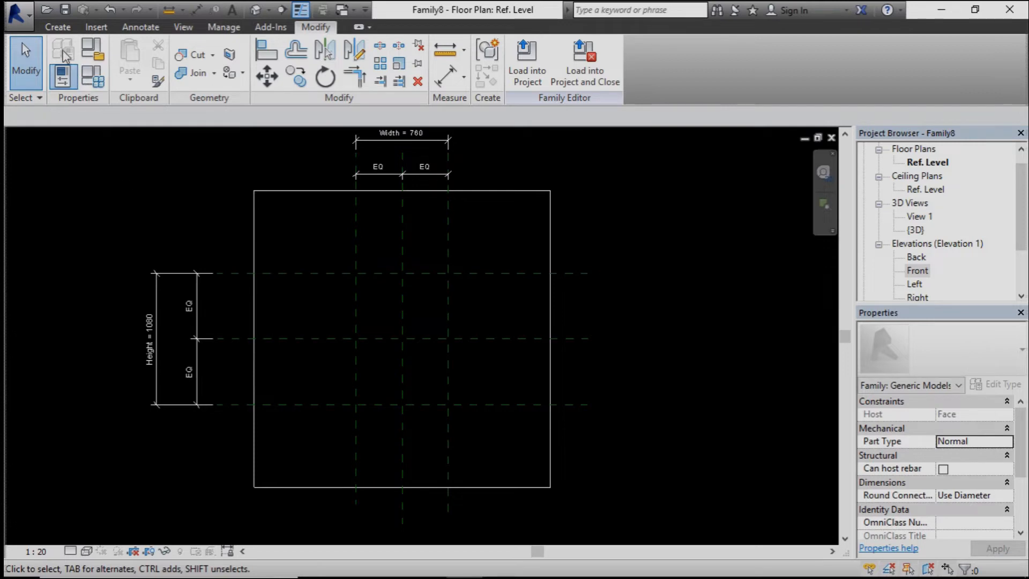
Create a void extrusion with a depth of 250 from a 760 by 1080 rectangle snapped to the intersections of the outer reference planes
left_click(57, 28)
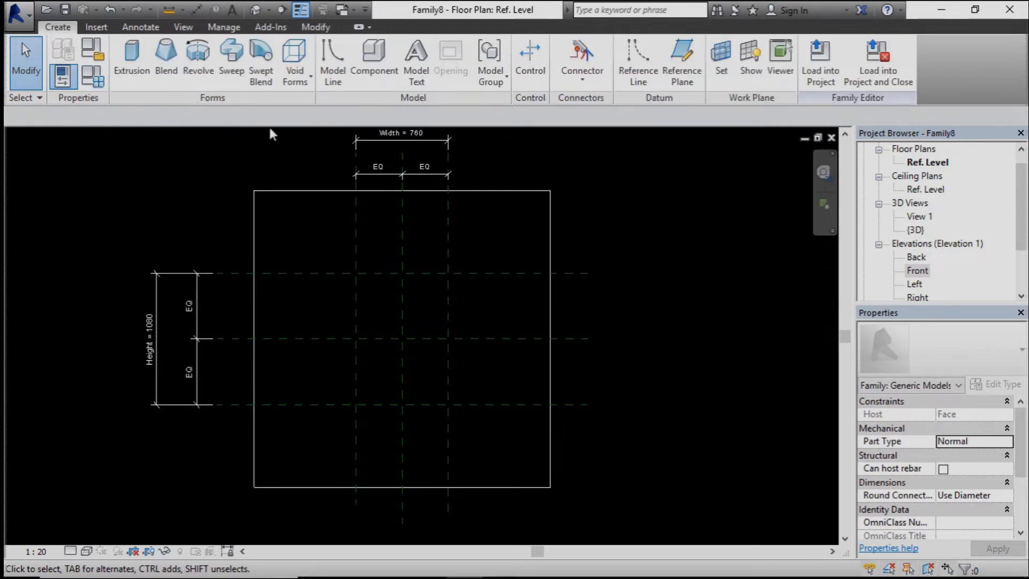
left_click(309, 81)
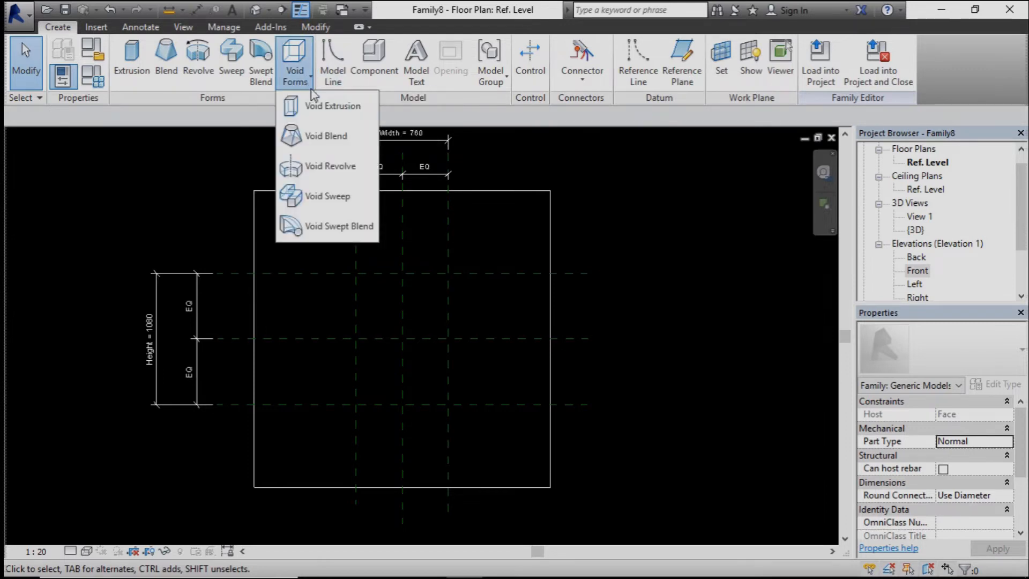
left_click(316, 106)
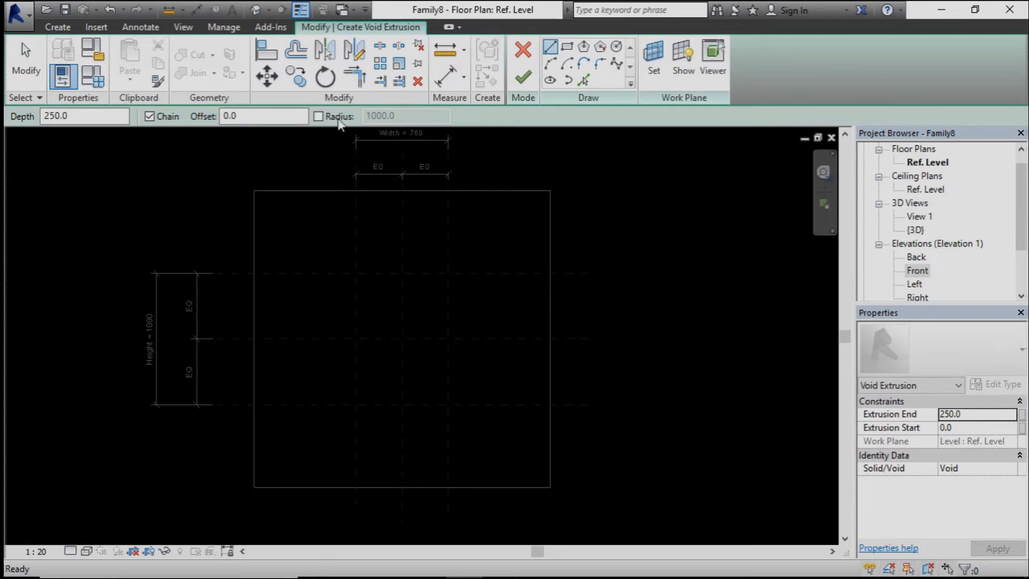
left_click(568, 48)
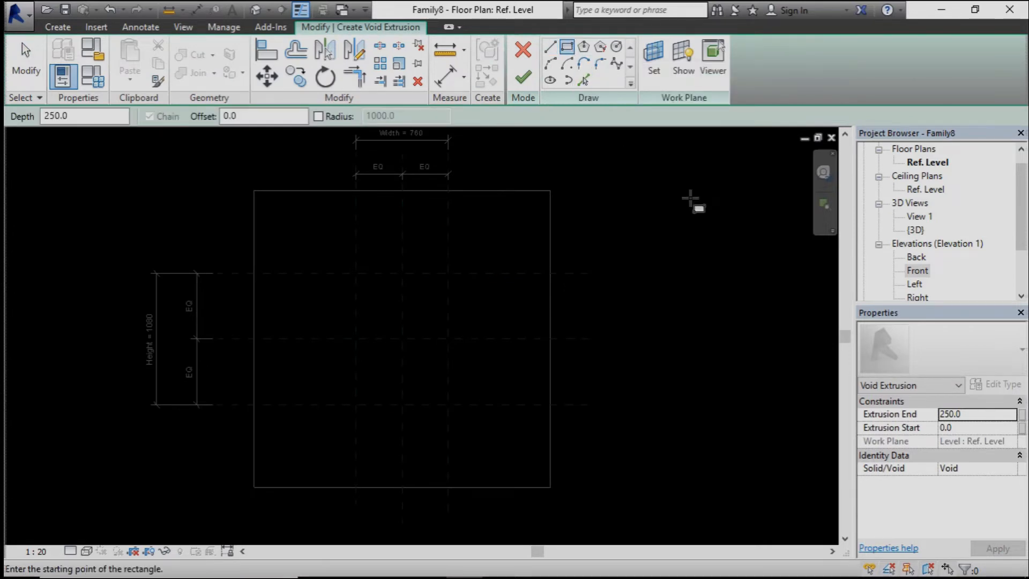
scroll(616, 225, "down", 3)
scroll(467, 260, "up", 3)
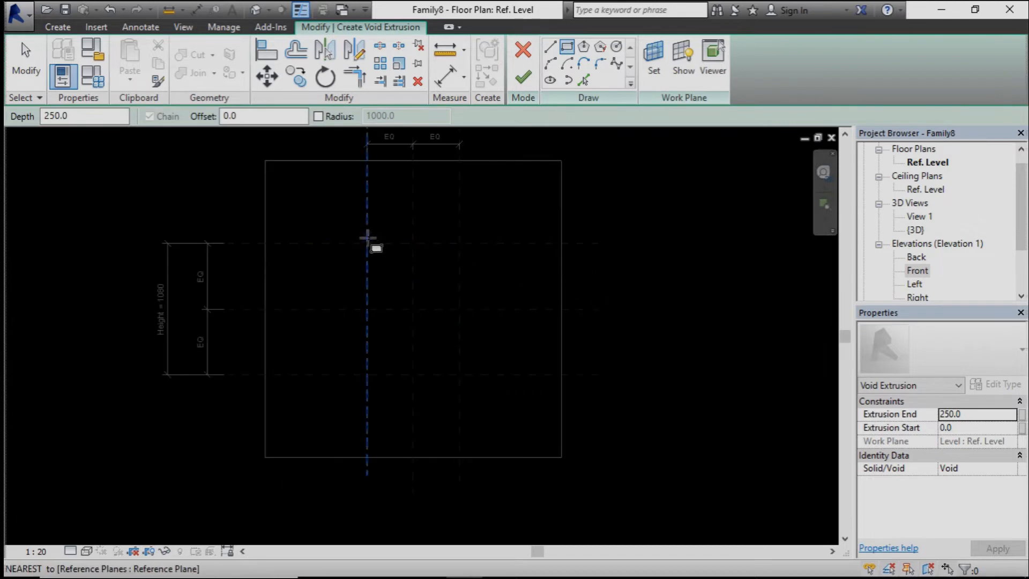
scroll(384, 246, "up", 2)
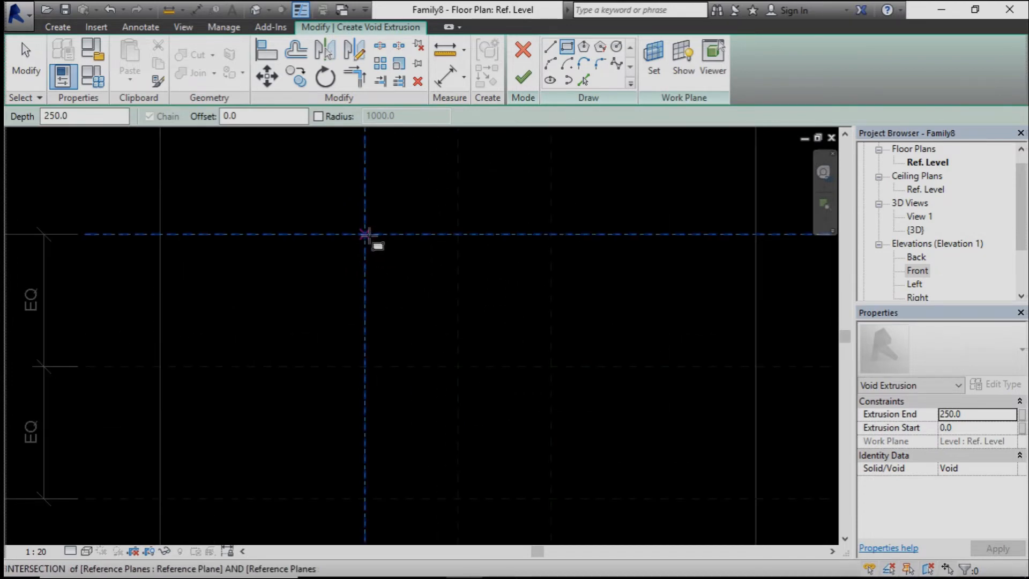
left_click(364, 235)
scroll(395, 276, "down", 4)
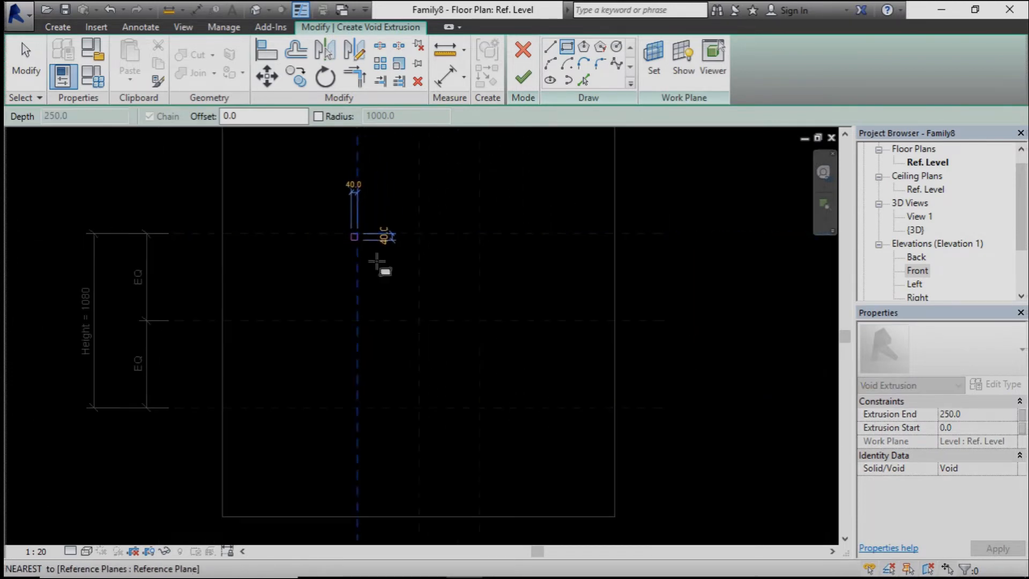
scroll(409, 328, "up", 2)
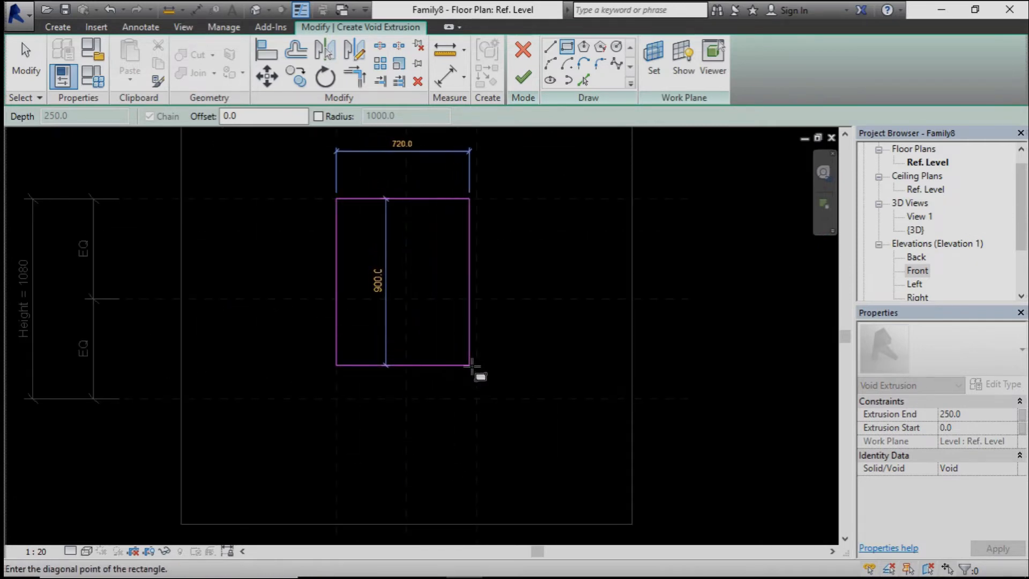
left_click(477, 399)
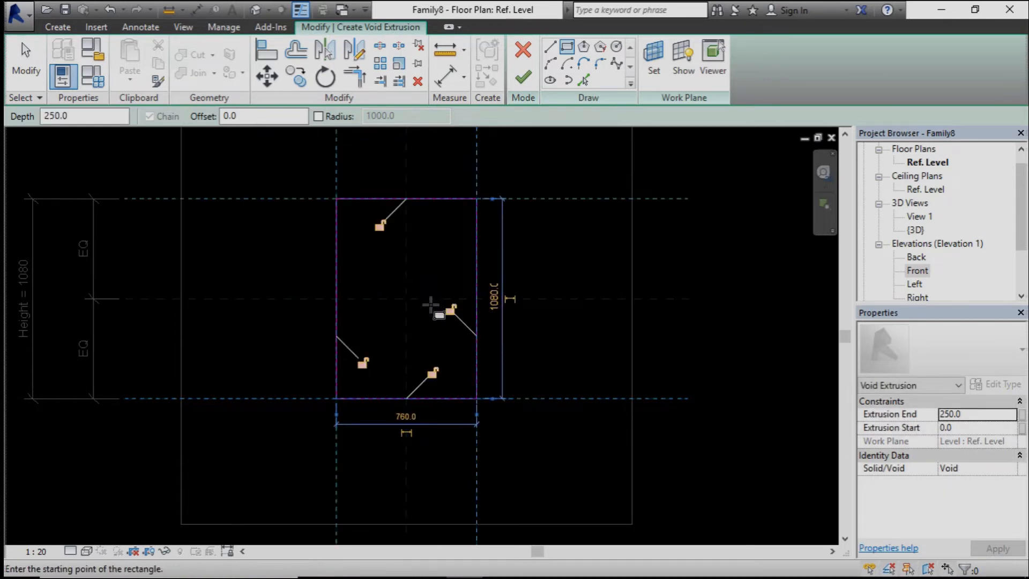
scroll(583, 451, "down", 1)
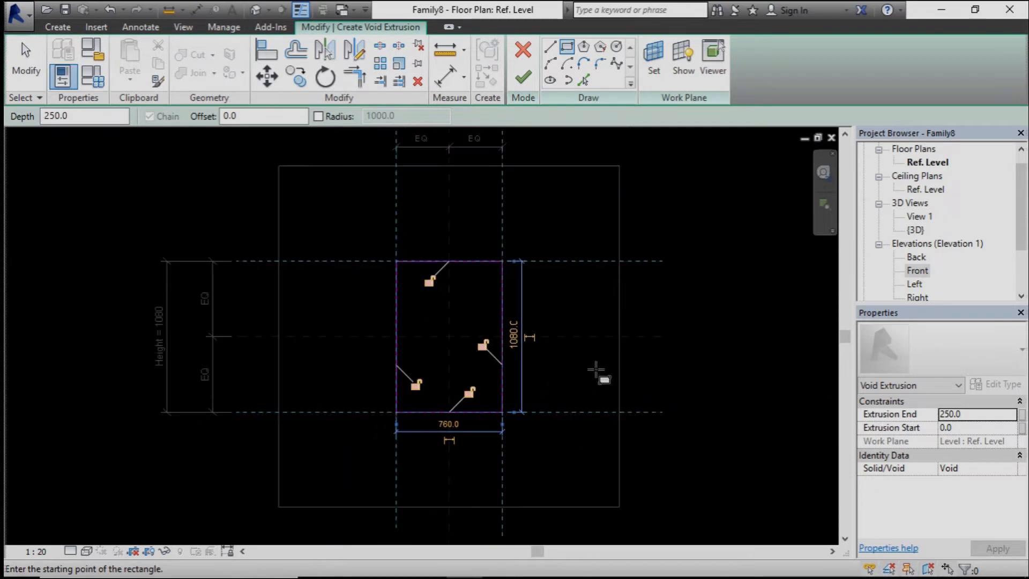
scroll(570, 338, "up", 1)
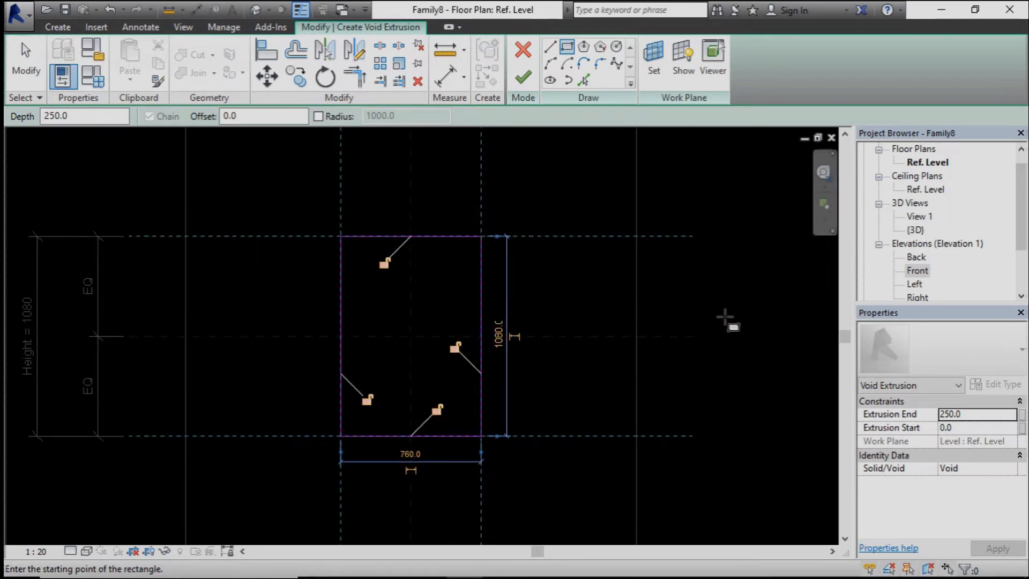
left_click(524, 79)
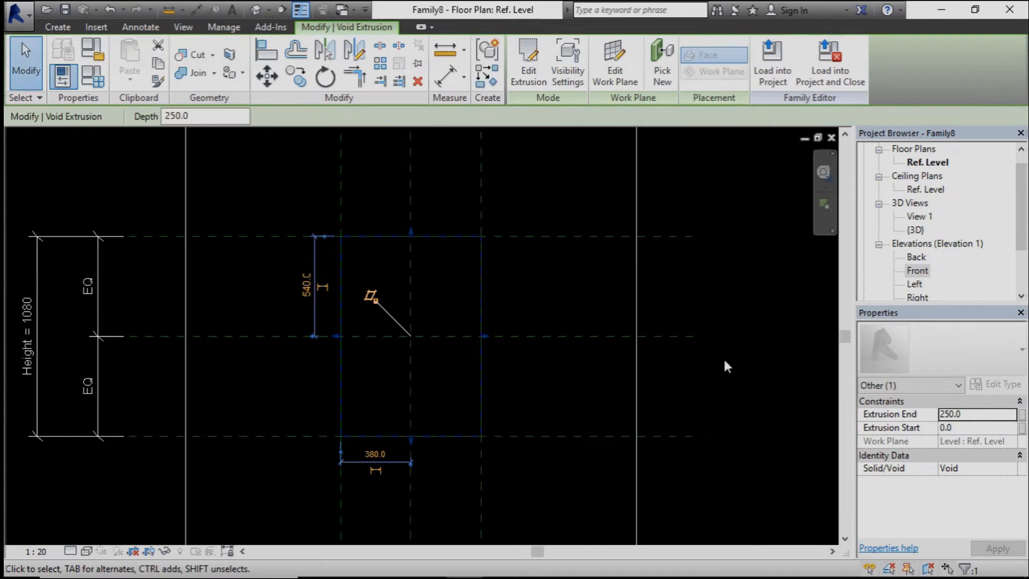
scroll(731, 383, "down", 2)
scroll(679, 359, "up", 2)
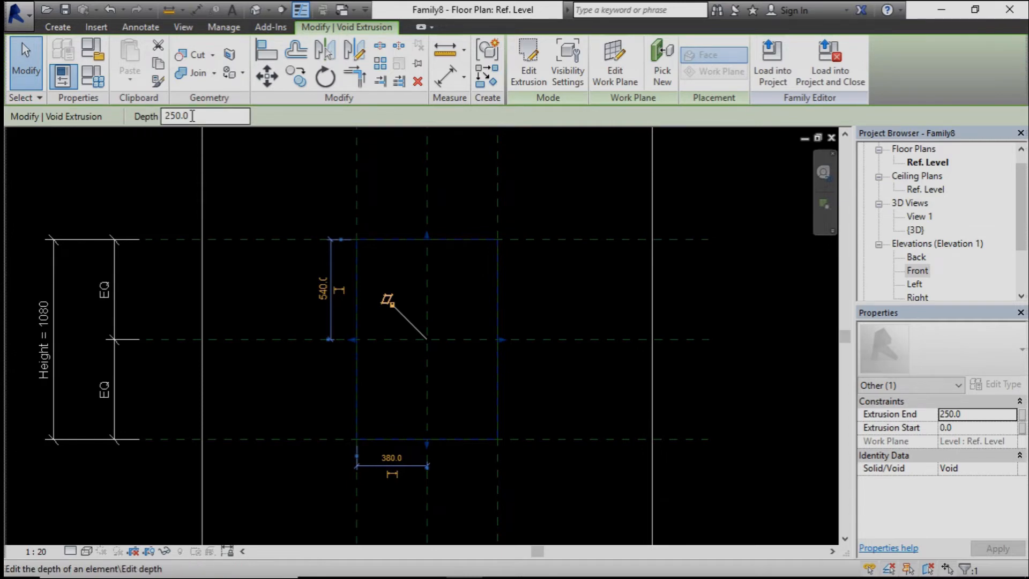
In the Front elevation, stretch the void extrusion's upper face down to the Depth reference plane, for an extrusion end of -160
double_click(918, 271)
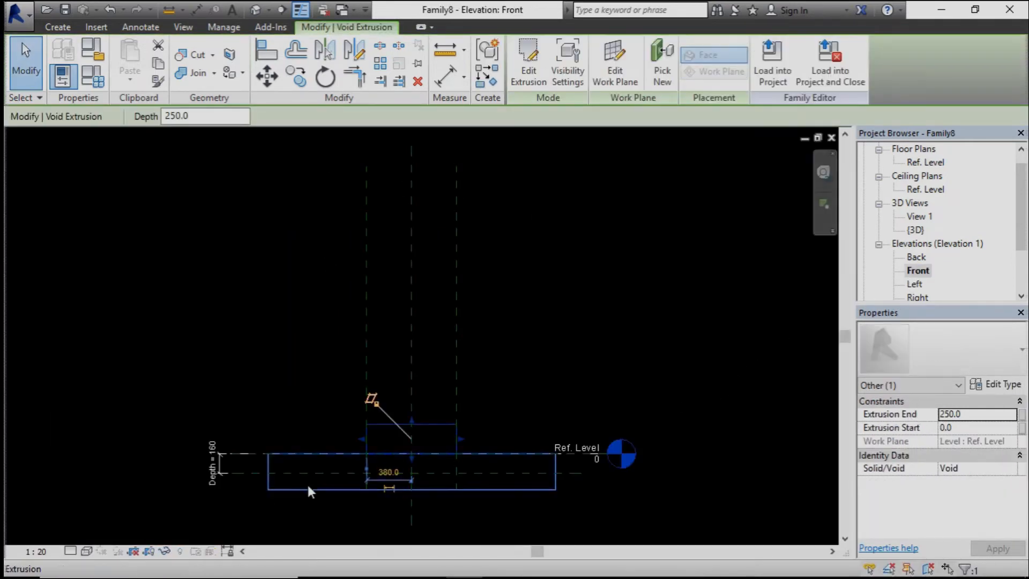
scroll(394, 461, "up", 4)
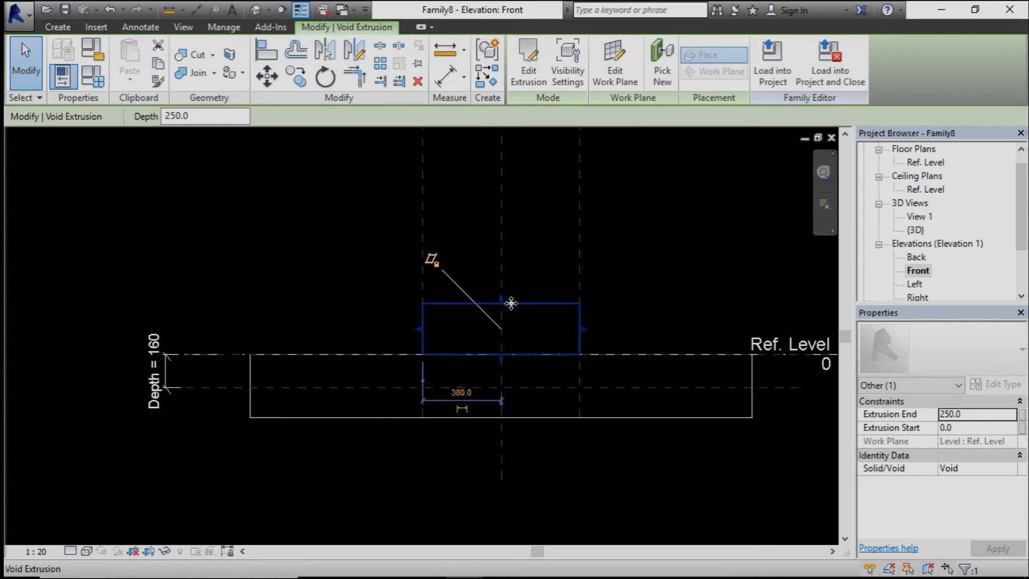
scroll(478, 394, "up", 3)
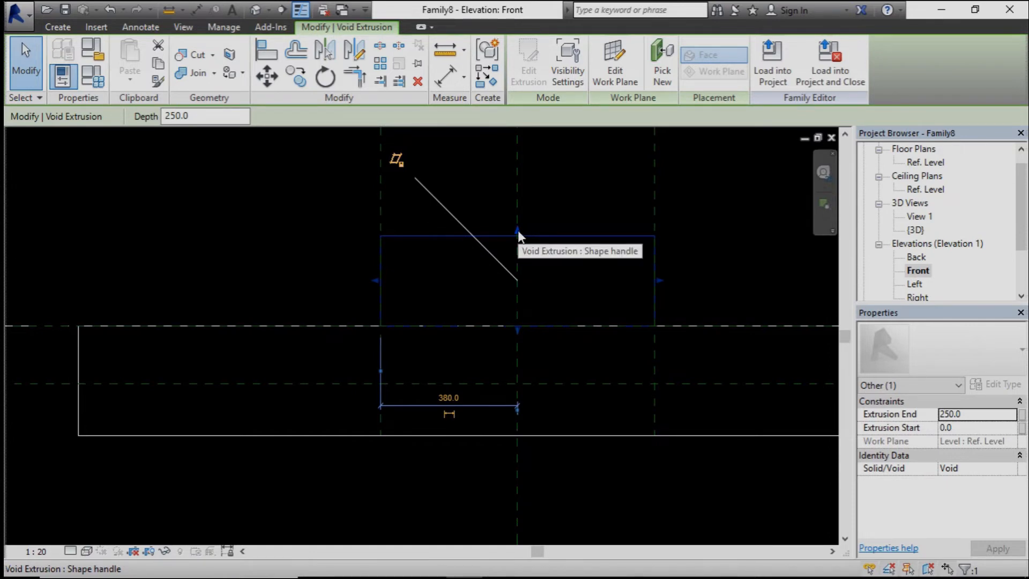
left_click_drag(518, 230, 497, 382)
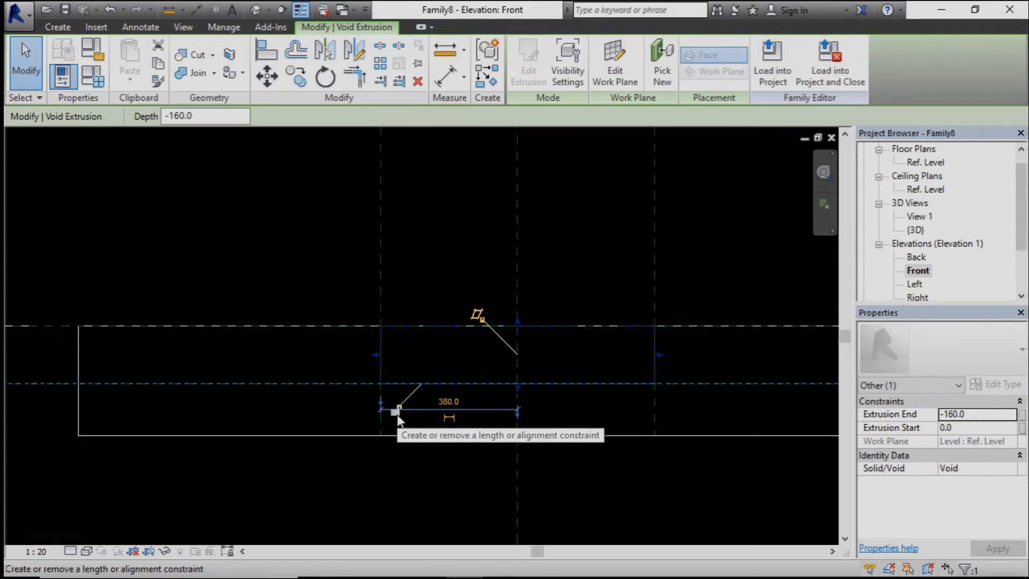
Lock the void extrusion's lower face to the Depth reference plane with an alignment constraint
scroll(396, 414, "up", 3)
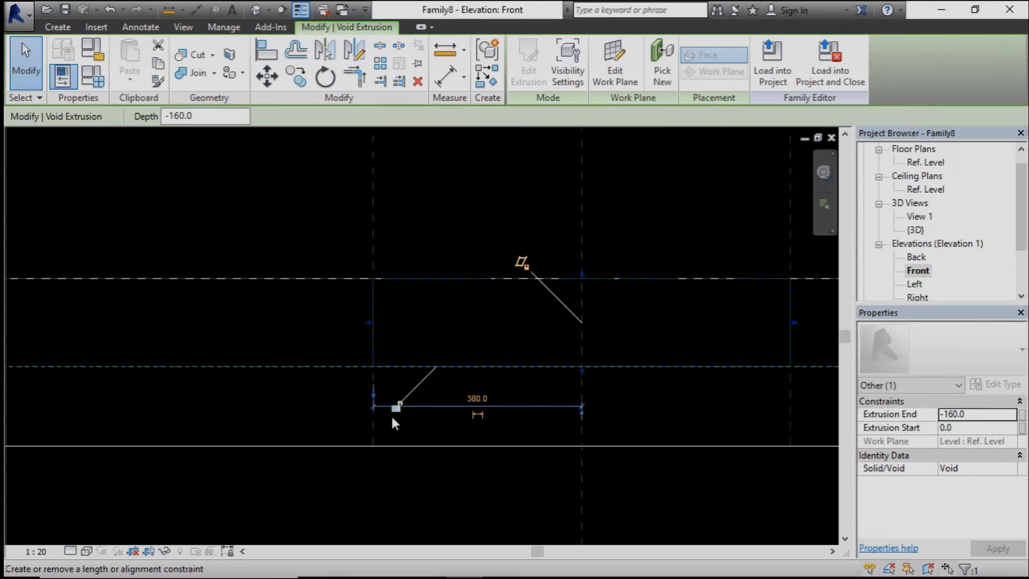
left_click(397, 406)
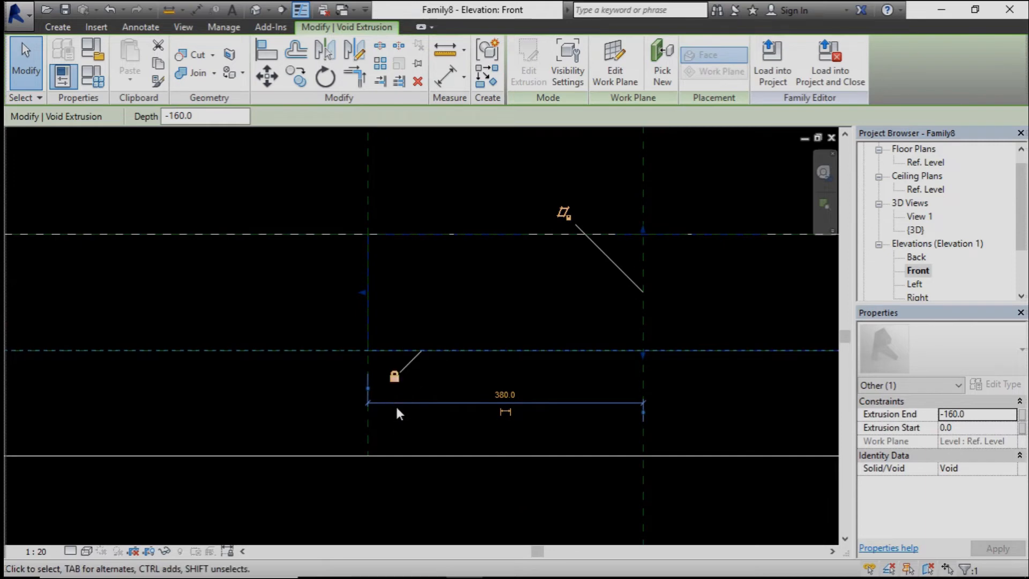
scroll(634, 348, "down", 1)
scroll(622, 350, "down", 4)
scroll(486, 378, "down", 1)
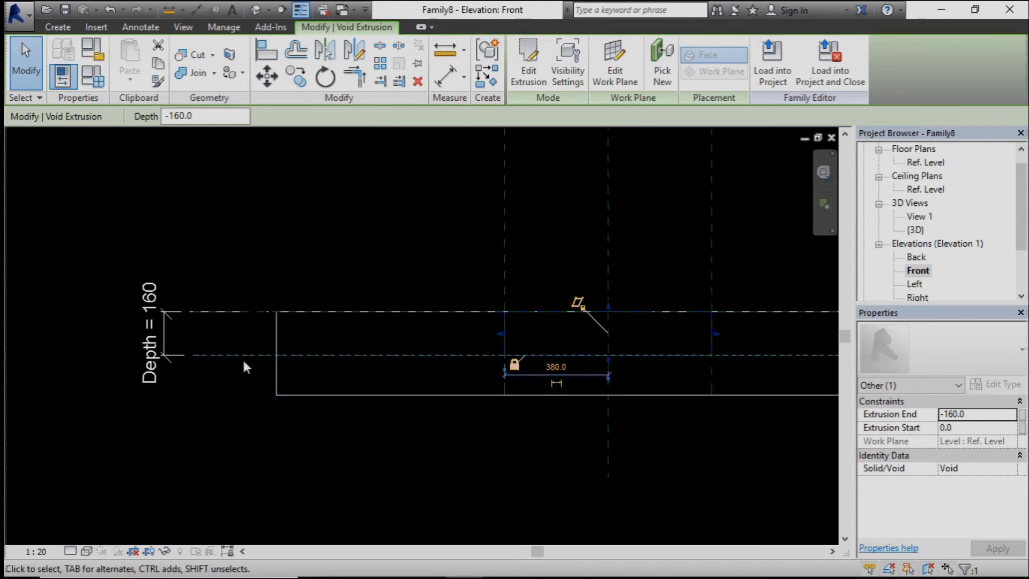
scroll(242, 358, "down", 1)
scroll(157, 304, "down", 1)
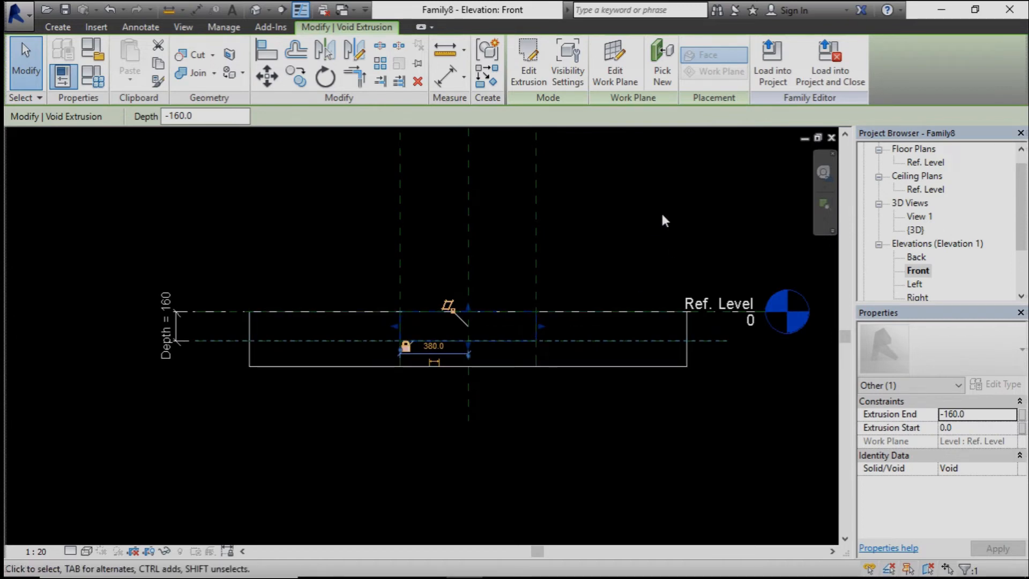
Open the default 3D view of the family
left_click(255, 11)
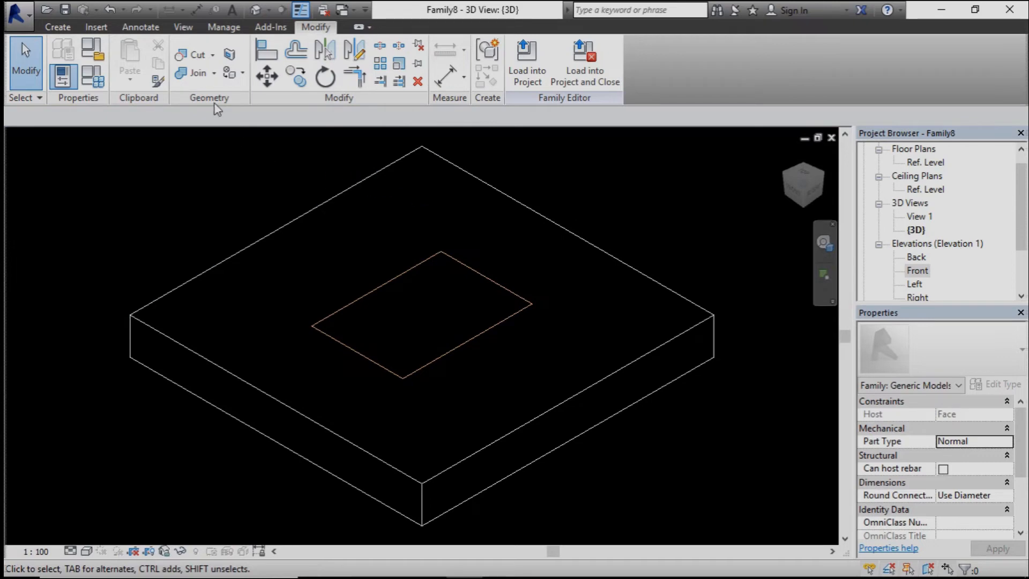
Cut the void extrusion out of the host solid and set the 3D view's visual style to Shaded
left_click(192, 55)
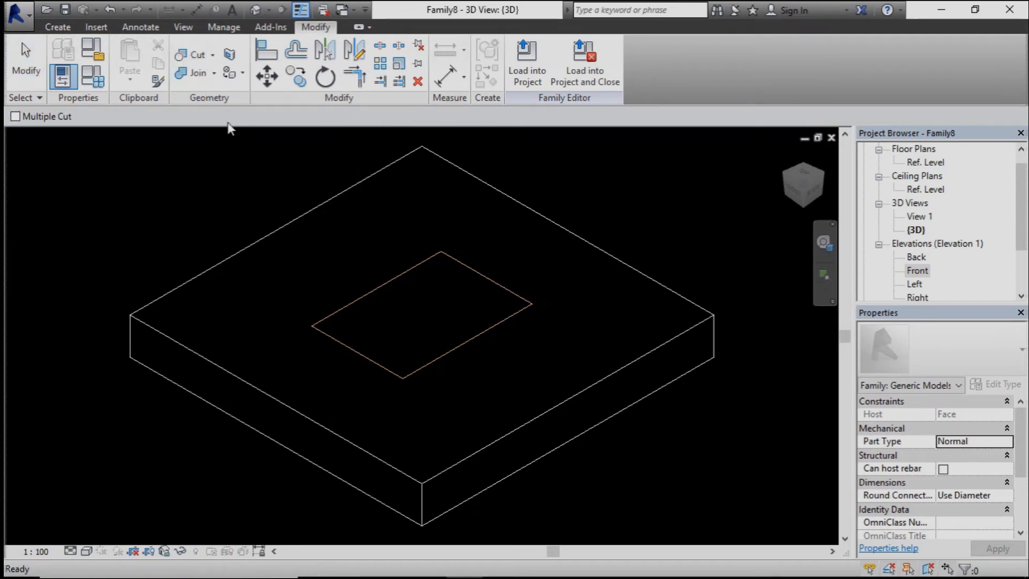
left_click(307, 209)
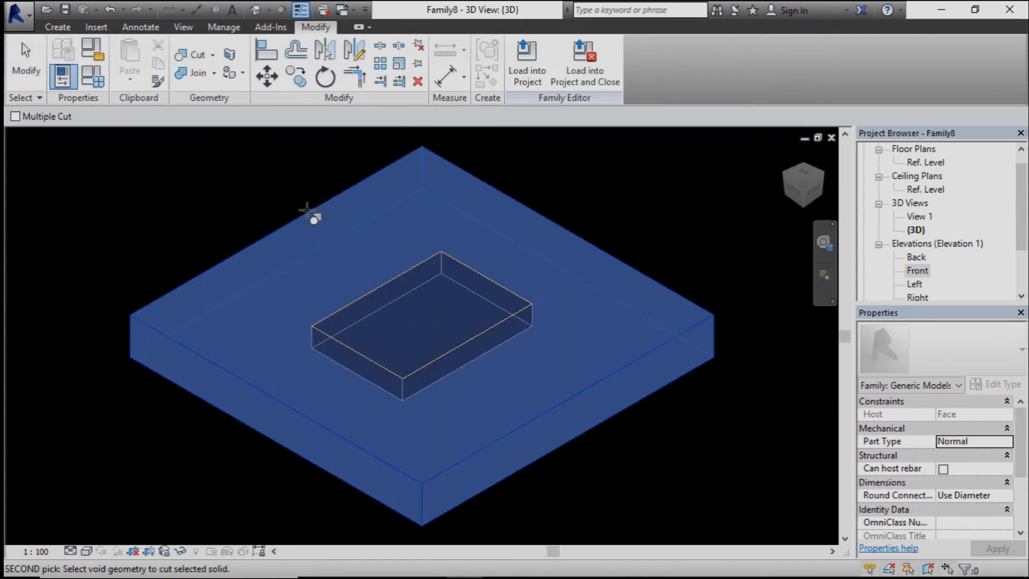
left_click(393, 284)
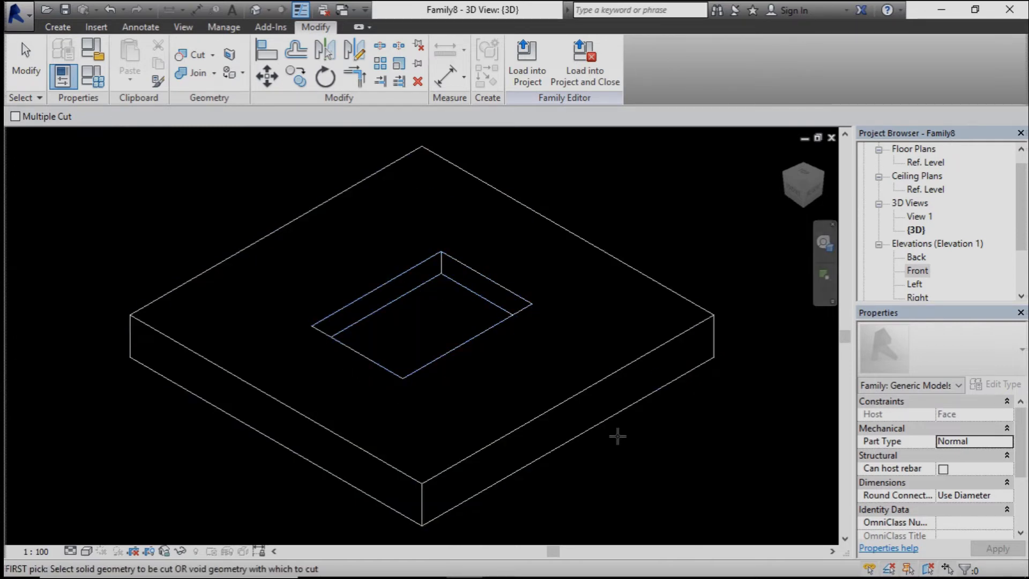
key("Escape")
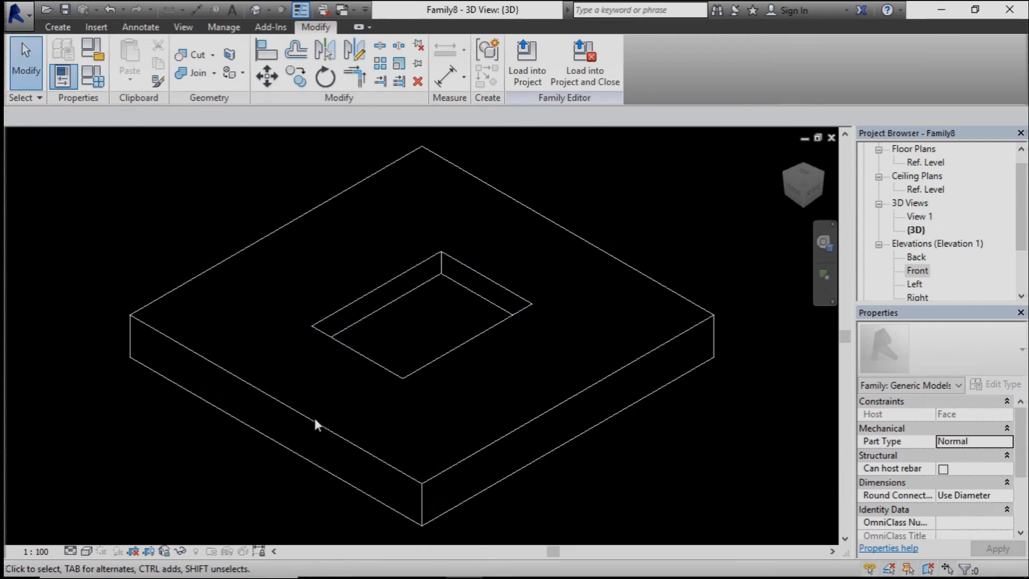
left_click(87, 552)
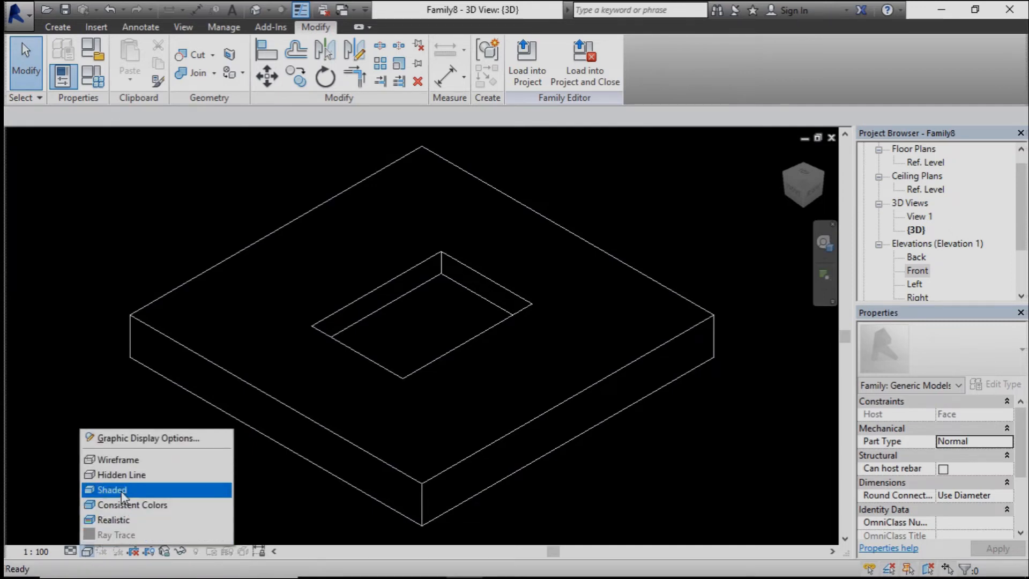
left_click(121, 490)
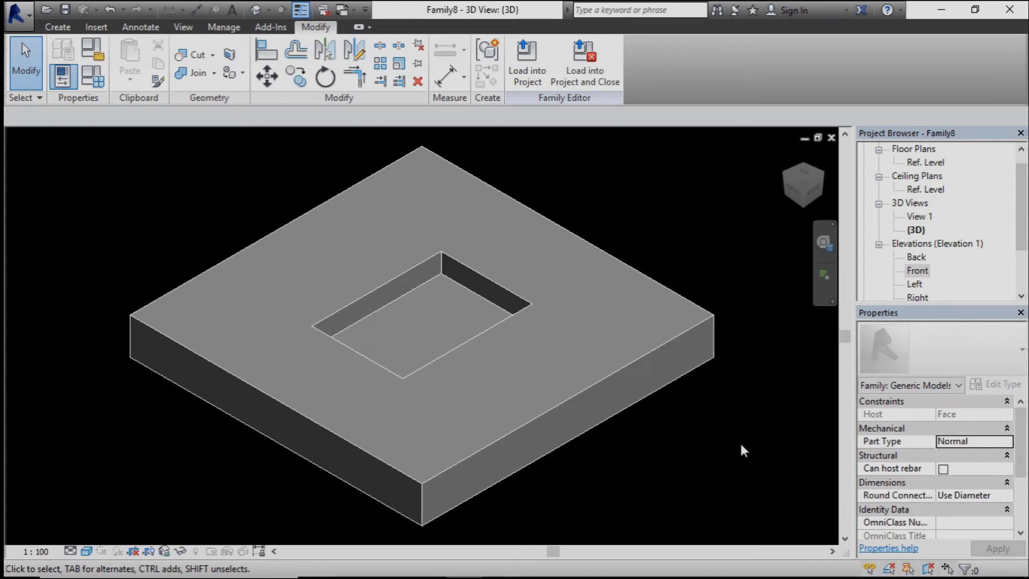
Set the family's default Depth to 200, Height to 500 and Width to 600 in Family Types
left_click(103, 85)
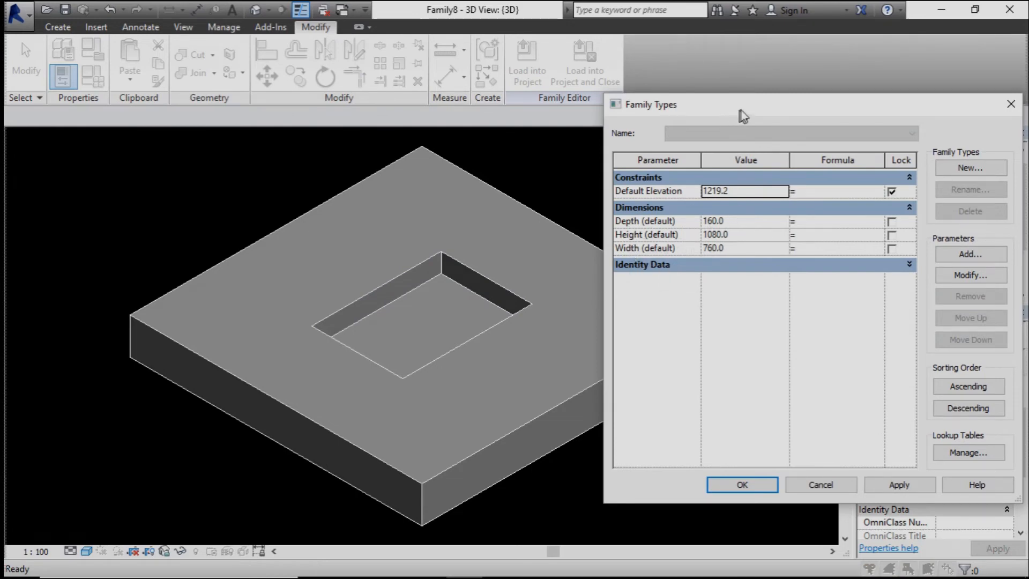
left_click_drag(739, 111, 764, 106)
left_click(758, 217)
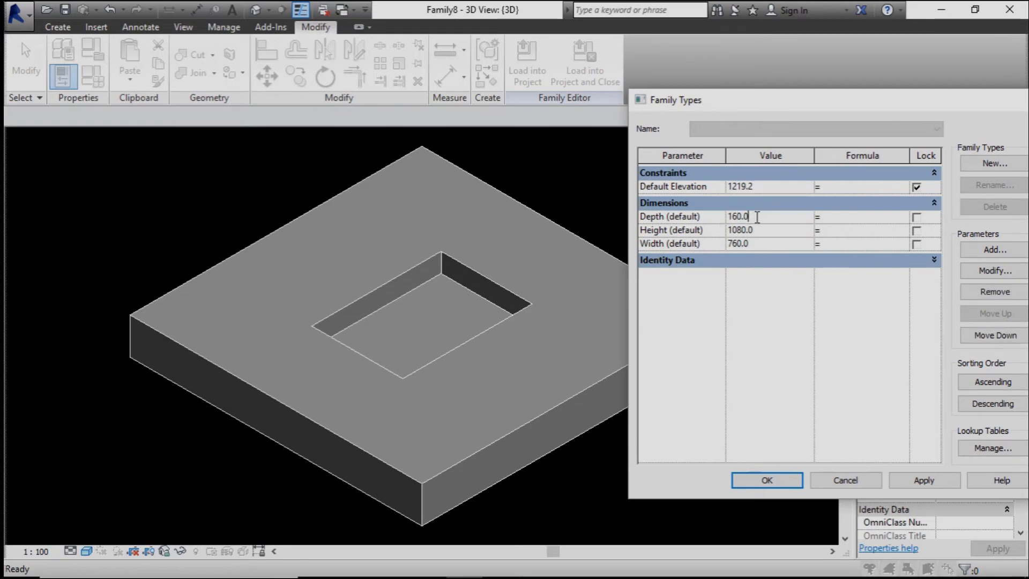
left_click(757, 217)
type("200")
left_click(758, 229)
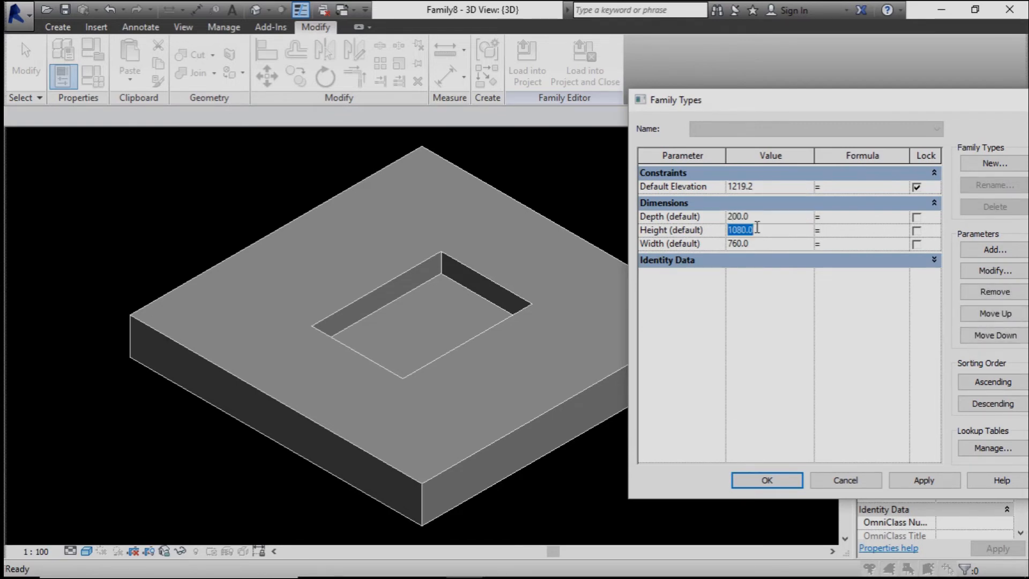
type("500")
left_click(745, 245)
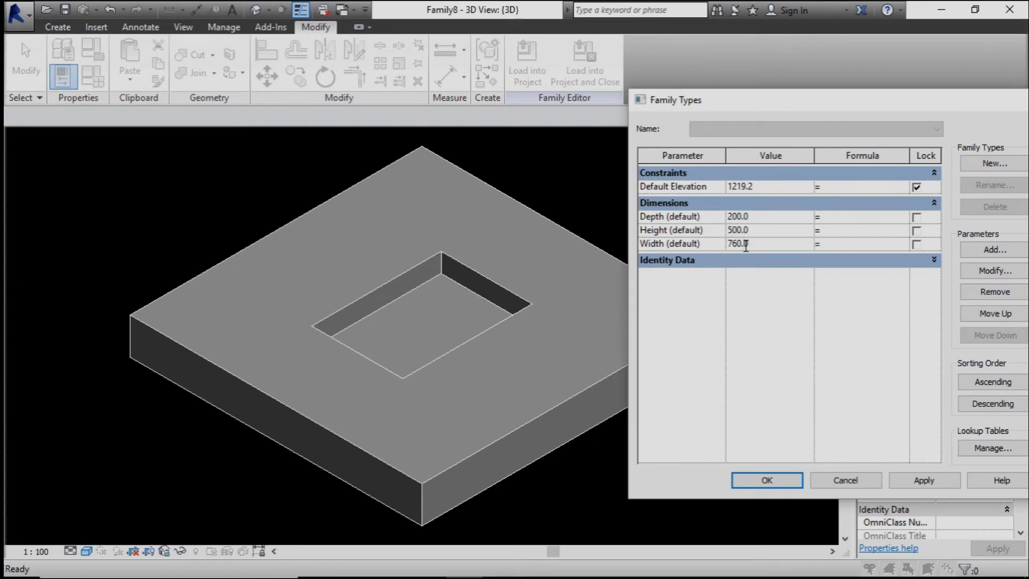
left_click(746, 244)
type("600")
left_click(902, 485)
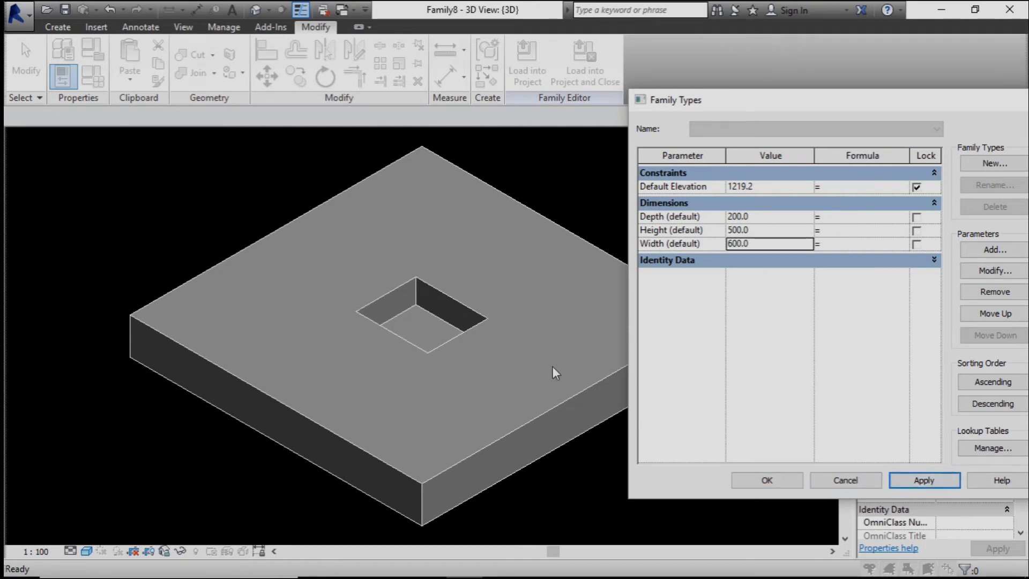
left_click(768, 480)
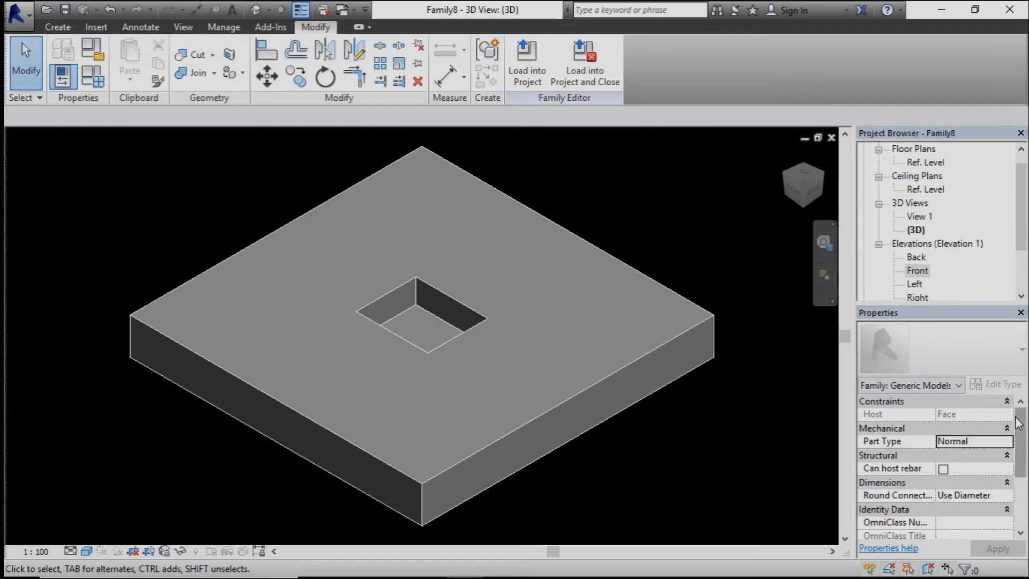
Enable Cut with Voids When Loaded in the family's properties and apply it
left_click_drag(1022, 432, 1020, 482)
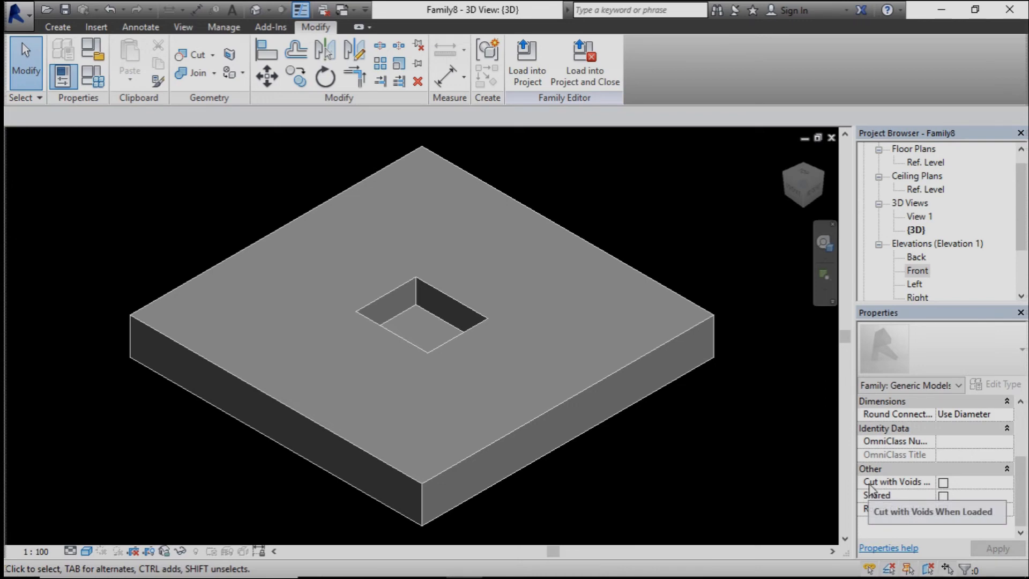
left_click(944, 483)
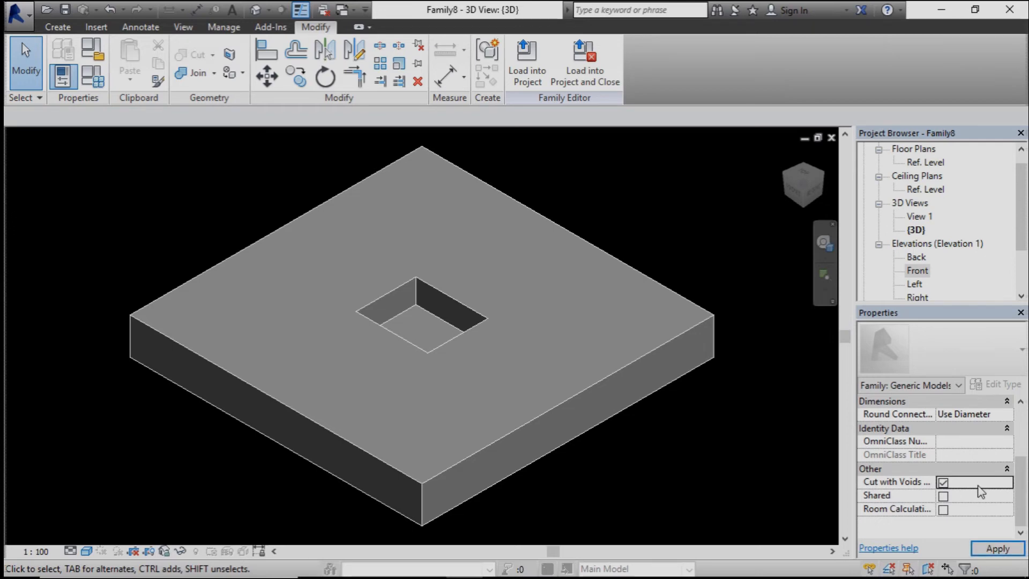
left_click(997, 549)
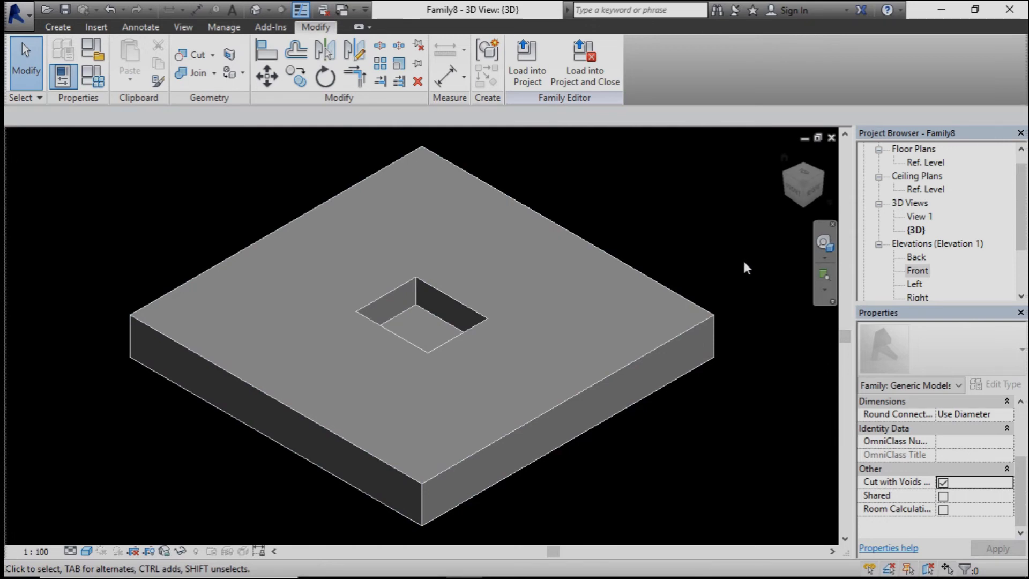
Save the family to the Desktop as Niche
left_click(61, 15)
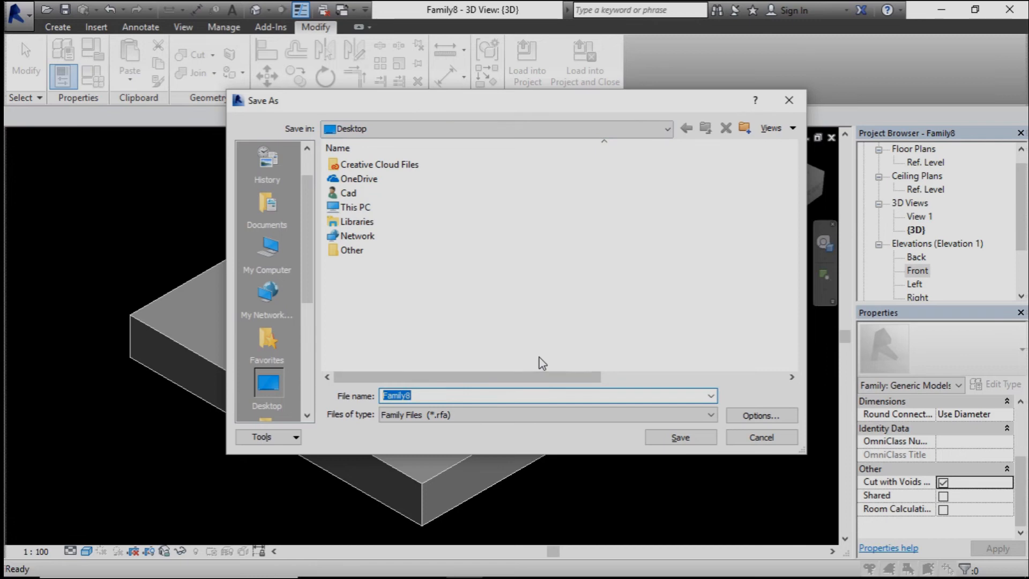
type("Niche")
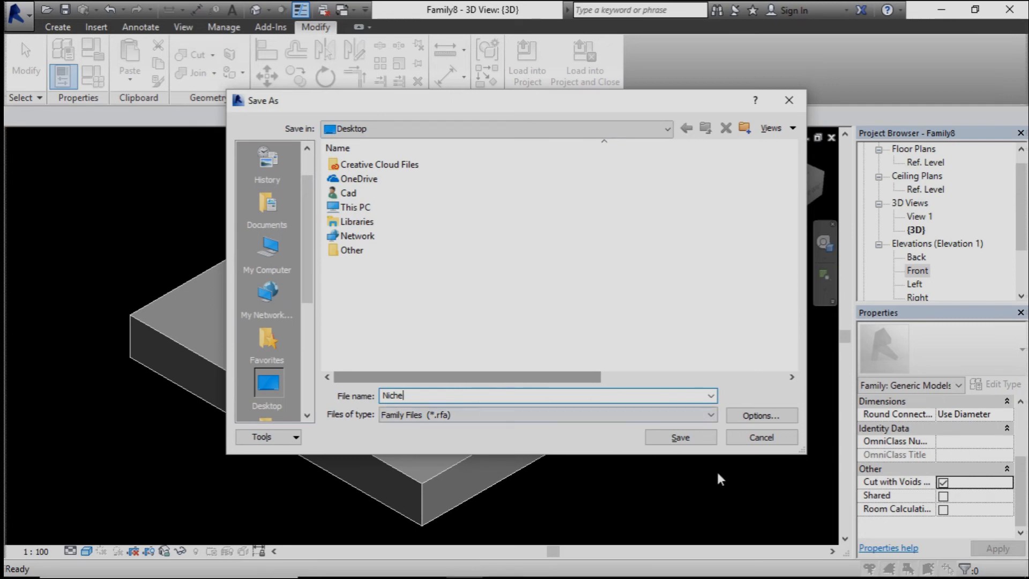
left_click(697, 439)
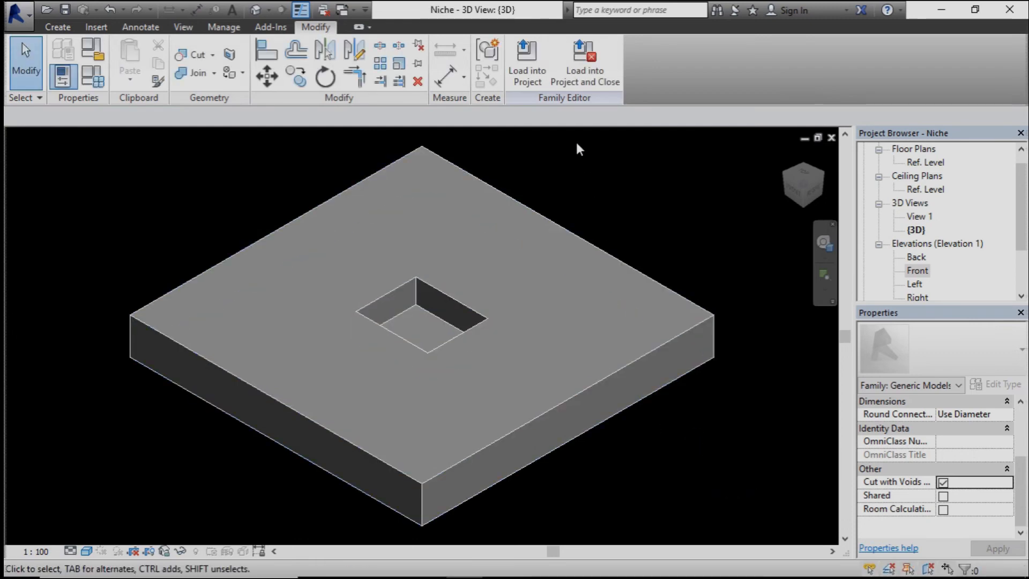
Load the Niche family into the project and place two instances on the long wall's inner face, about 3500 and 1700 from the adjoining wall
left_click(532, 69)
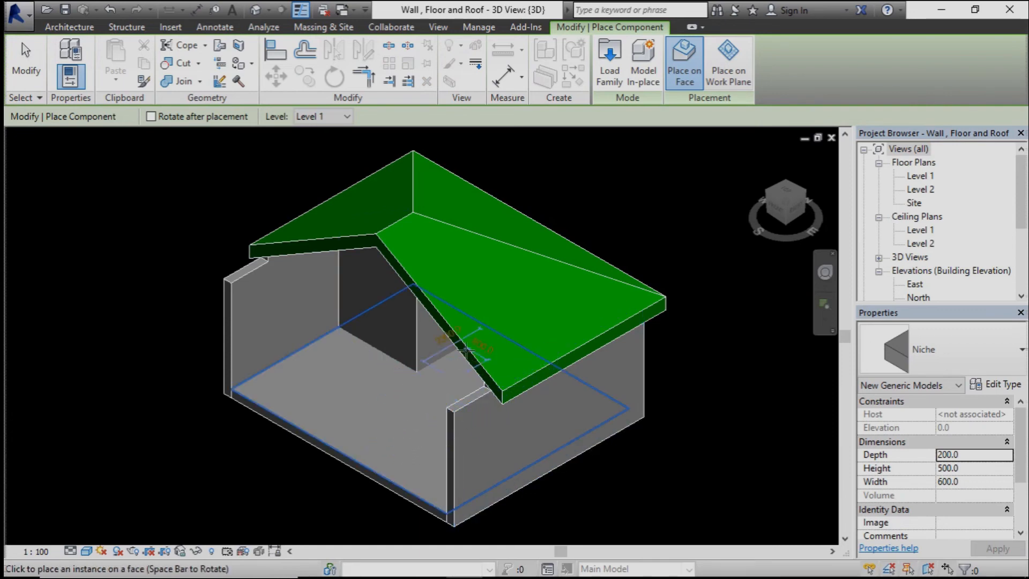
scroll(456, 312, "up", 1)
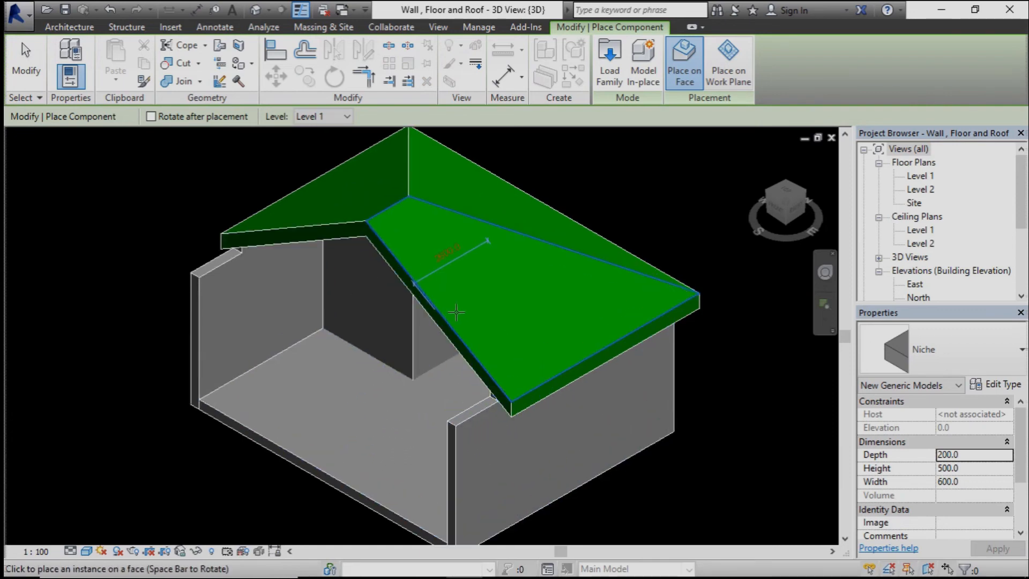
scroll(456, 312, "up", 2)
left_click(83, 30)
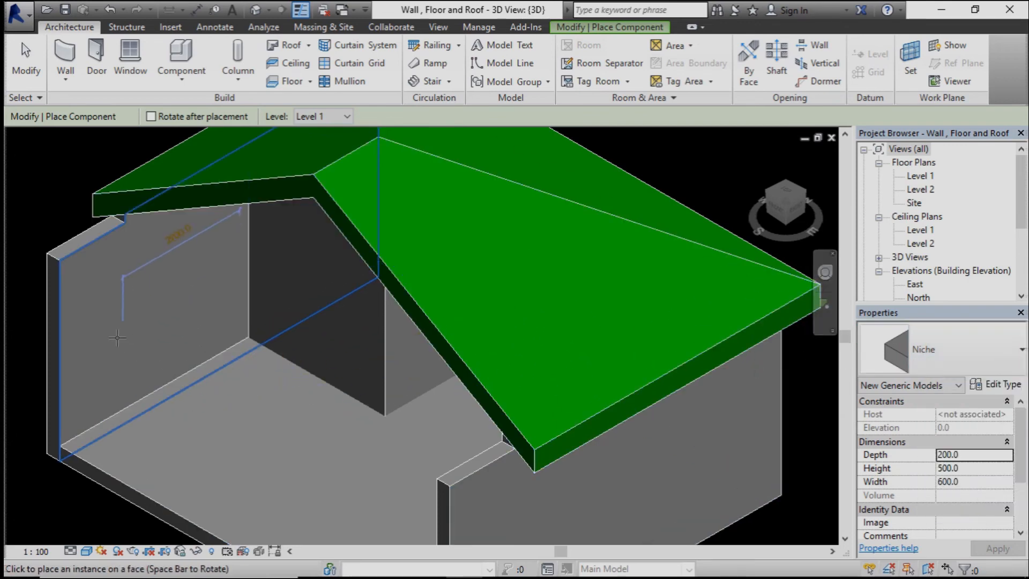
left_click(97, 320)
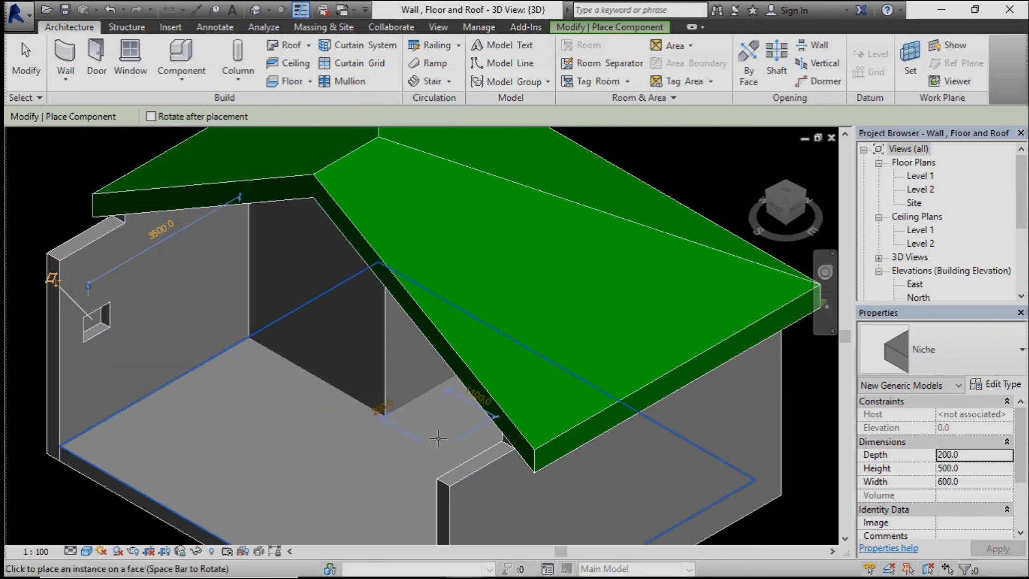
scroll(73, 341, "up", 1)
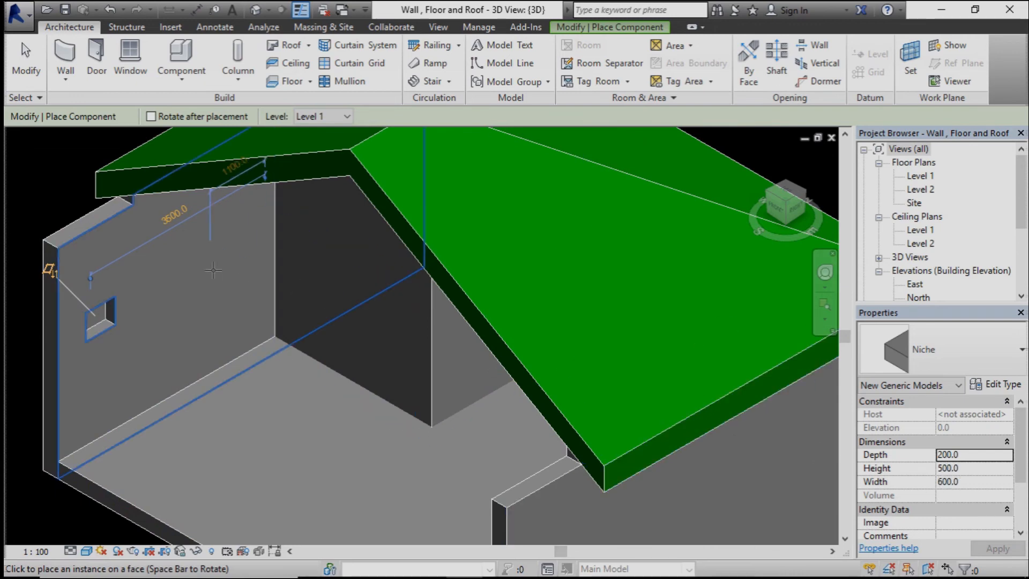
left_click(190, 273)
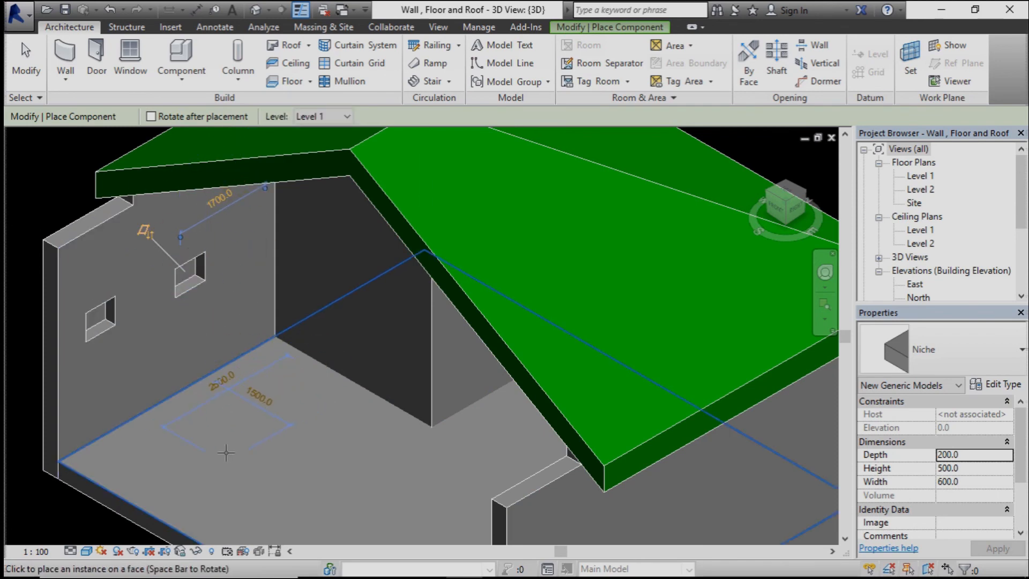
Place two niches on the floor, two on the front roof slope and one on the dark back wall, and end placement
left_click(226, 453)
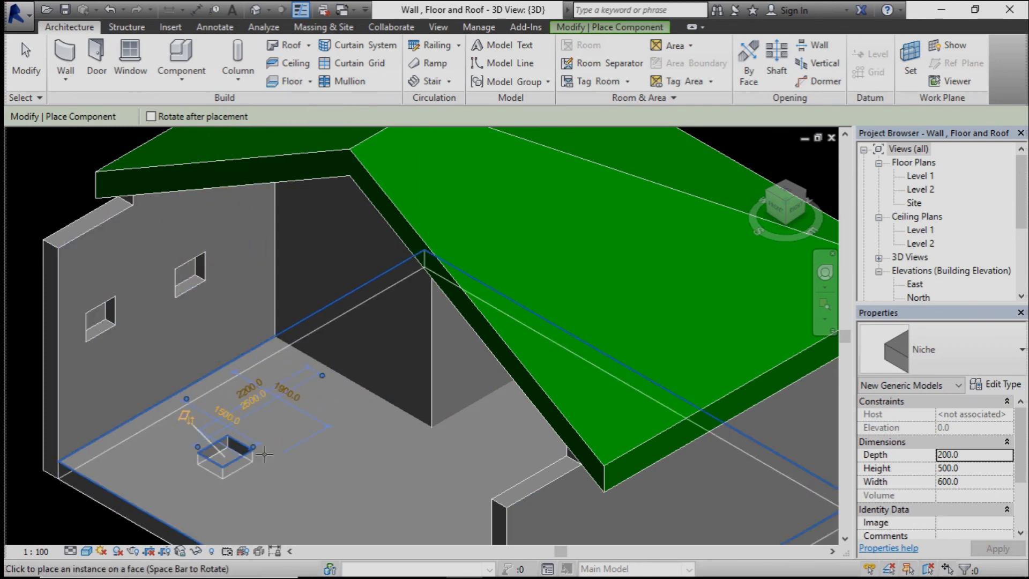
left_click(512, 277)
left_click(643, 256)
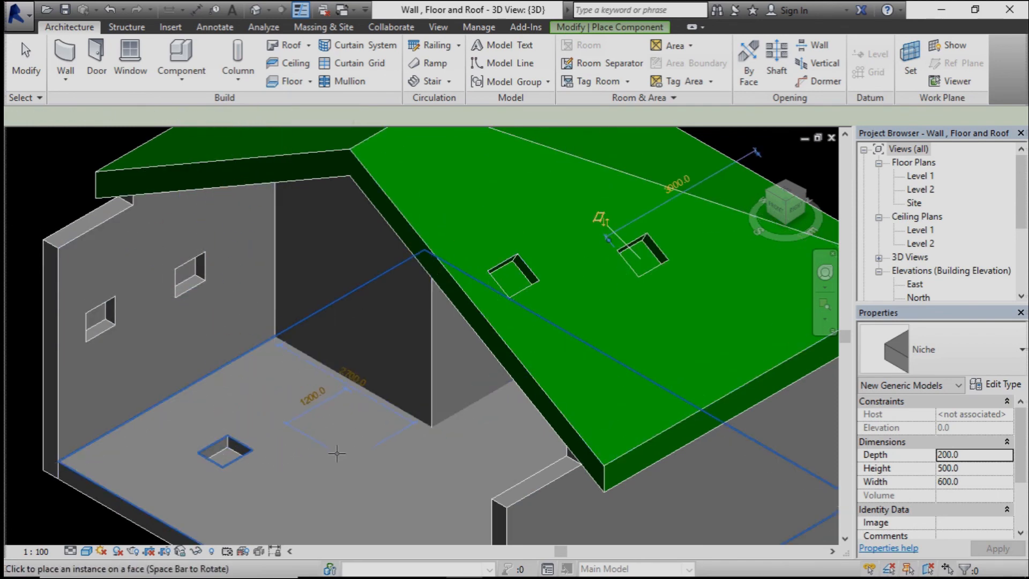
left_click(317, 471)
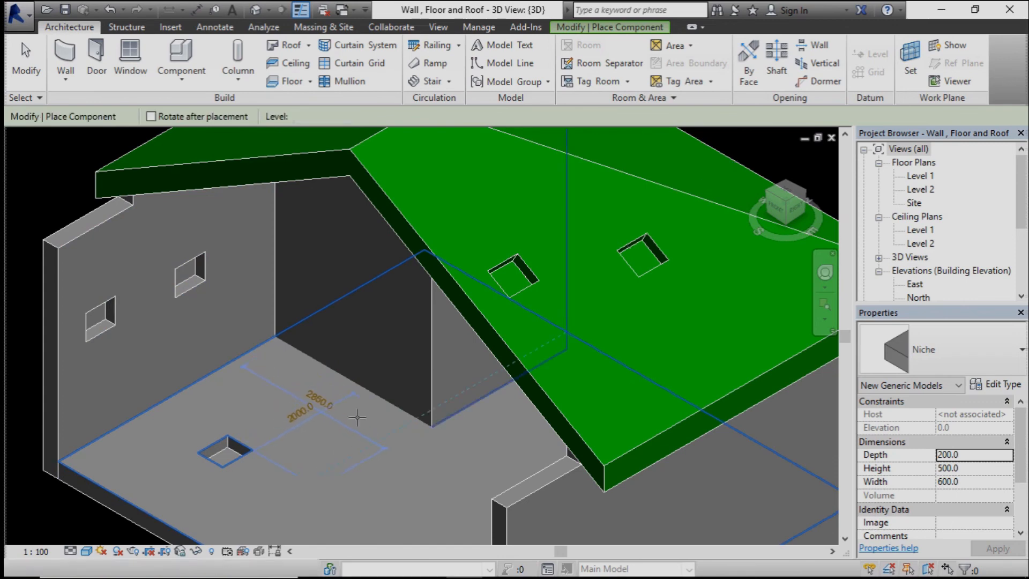
left_click(396, 332)
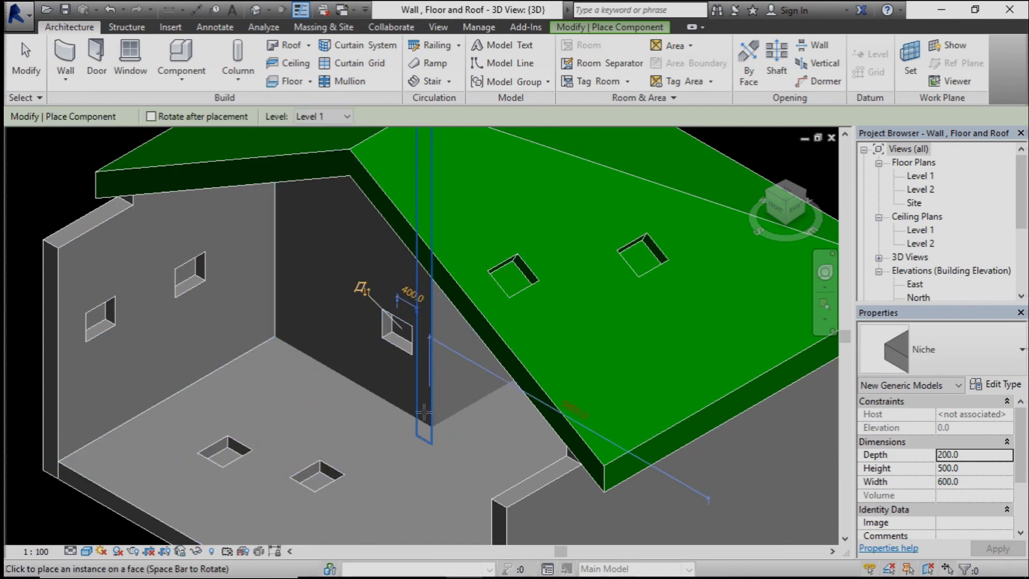
key("Escape")
key("Escape")
Set the Height to 600 and the Width to 700 for the long wall's niche nearer the corner
scroll(112, 250, "up", 5)
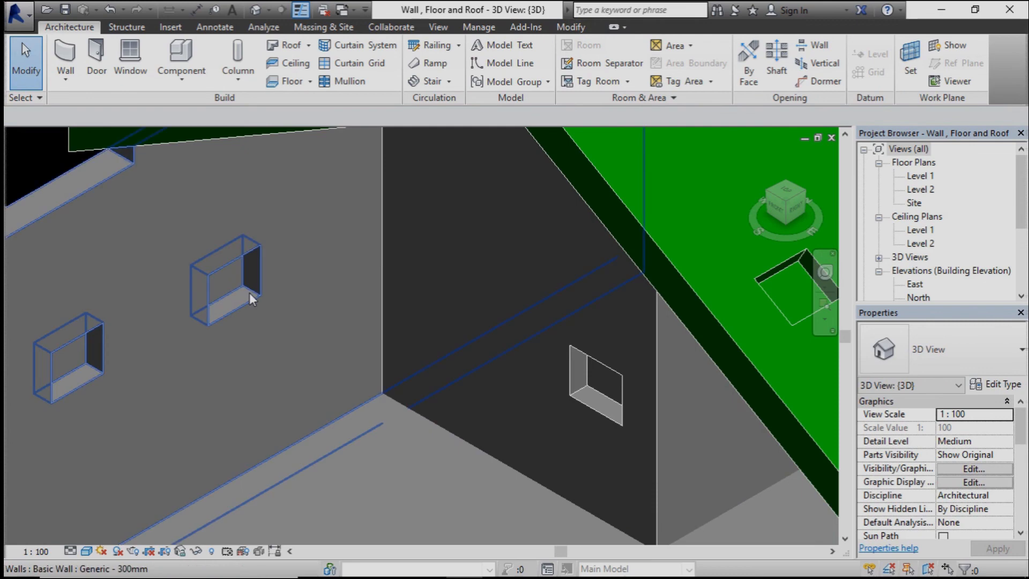
left_click(249, 292)
key("Escape")
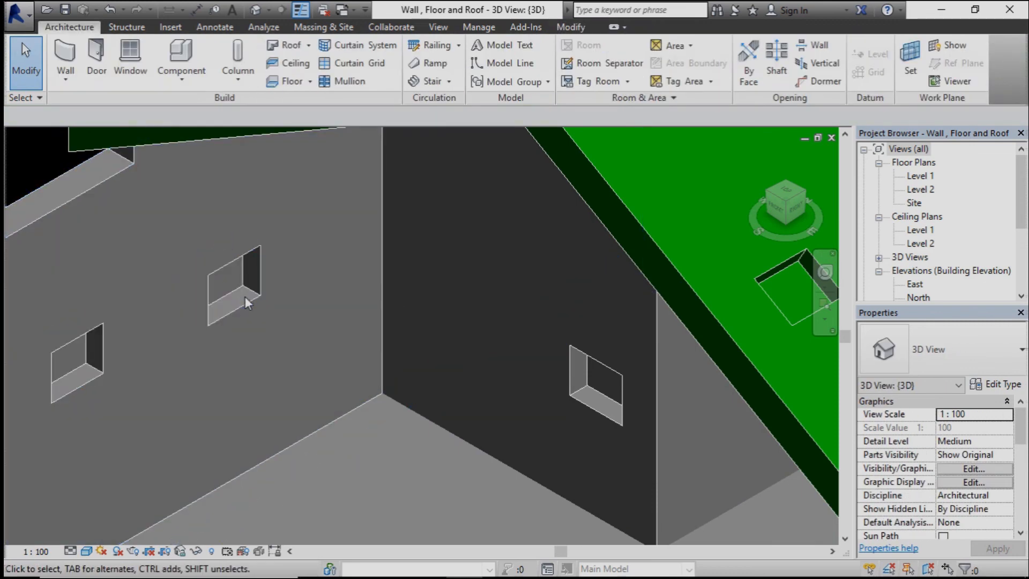
left_click(247, 303)
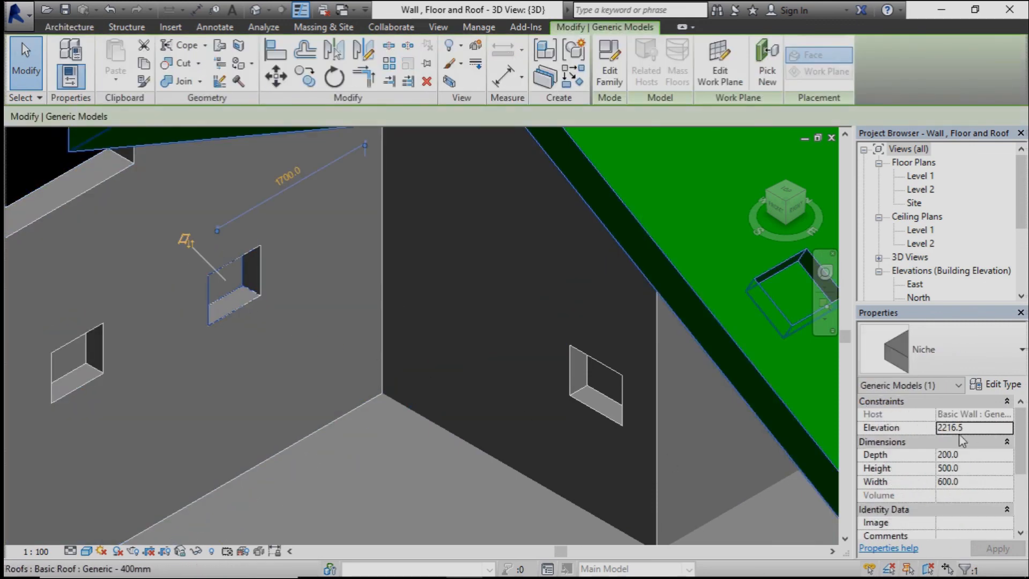
left_click(959, 469)
type("600")
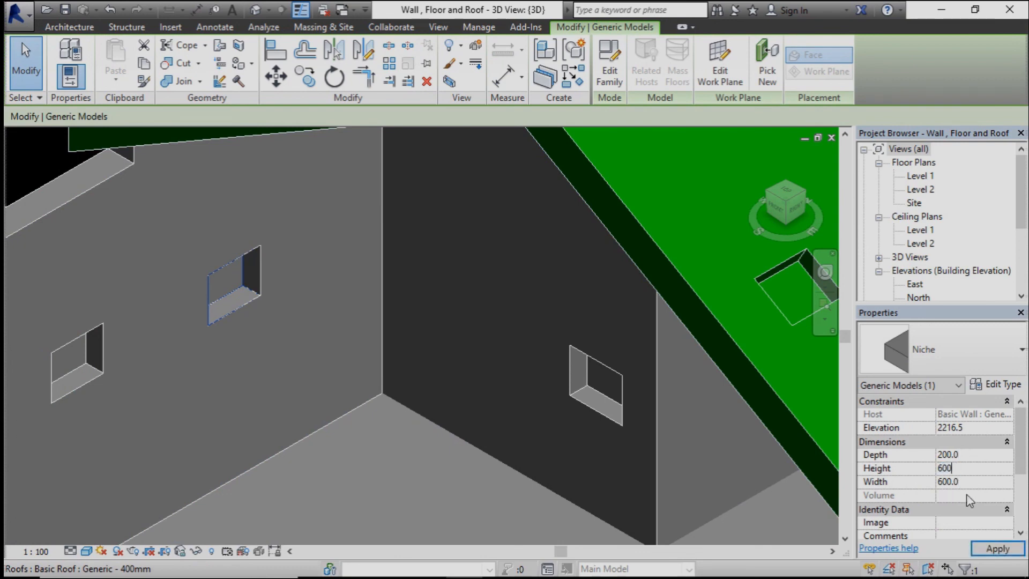
left_click(970, 485)
type("700")
left_click(996, 550)
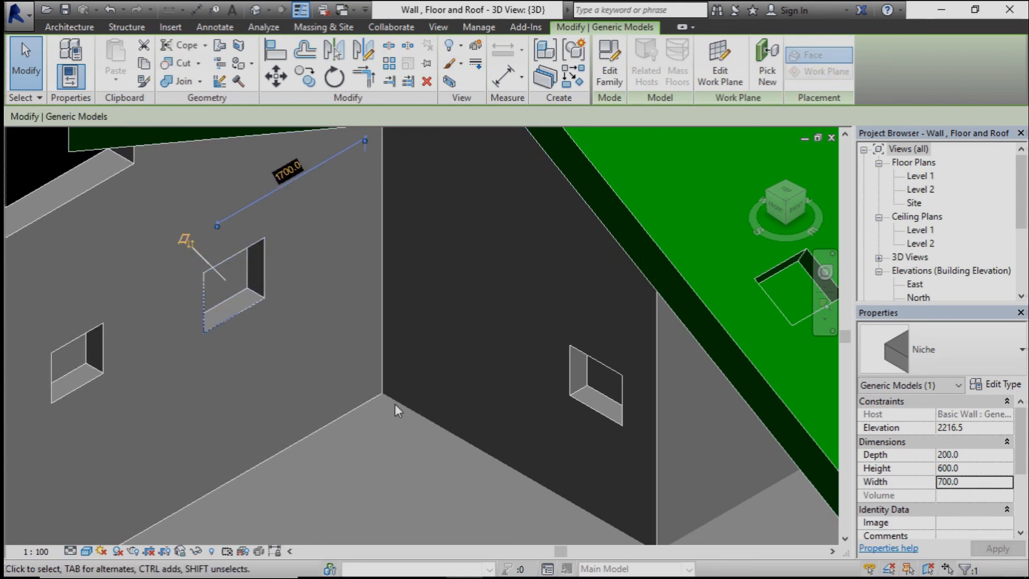
key("Escape")
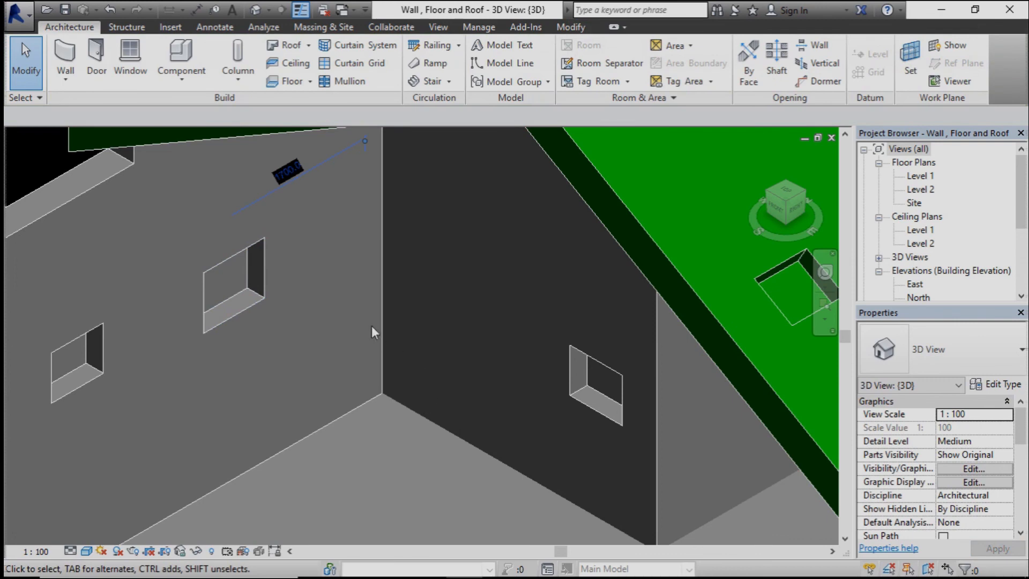
scroll(391, 326, "down", 2)
scroll(392, 316, "down", 2)
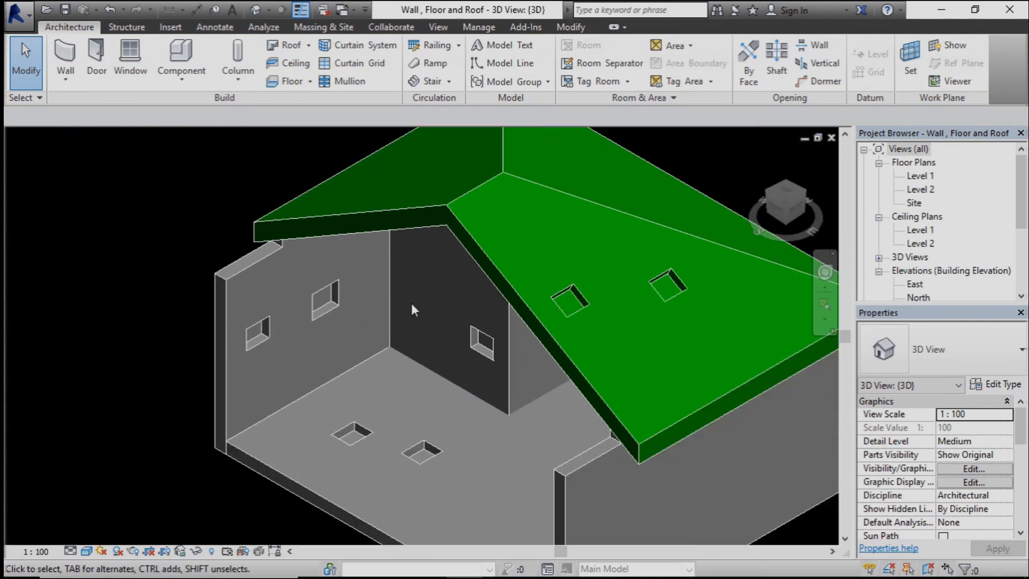
scroll(453, 342, "down", 1)
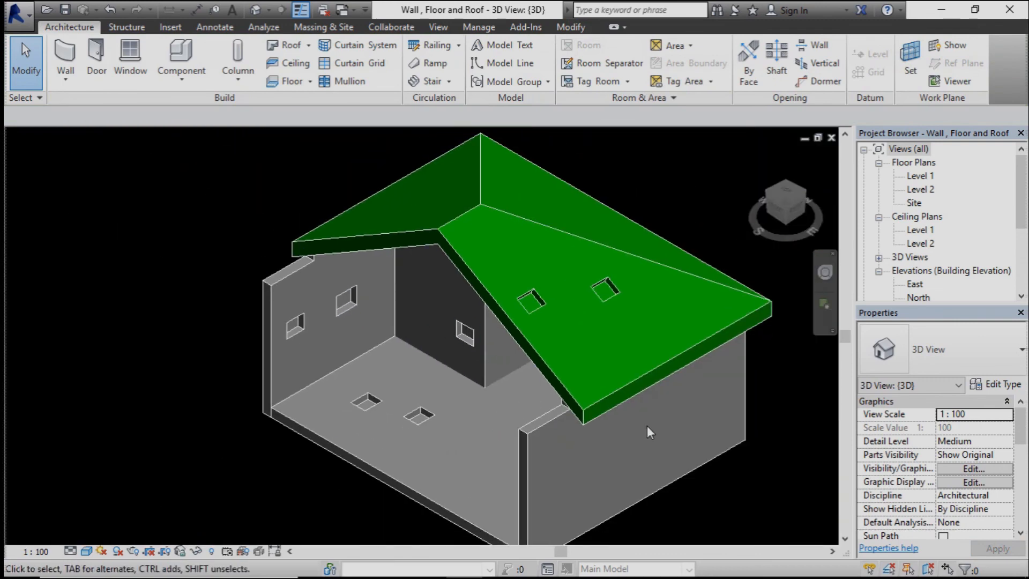